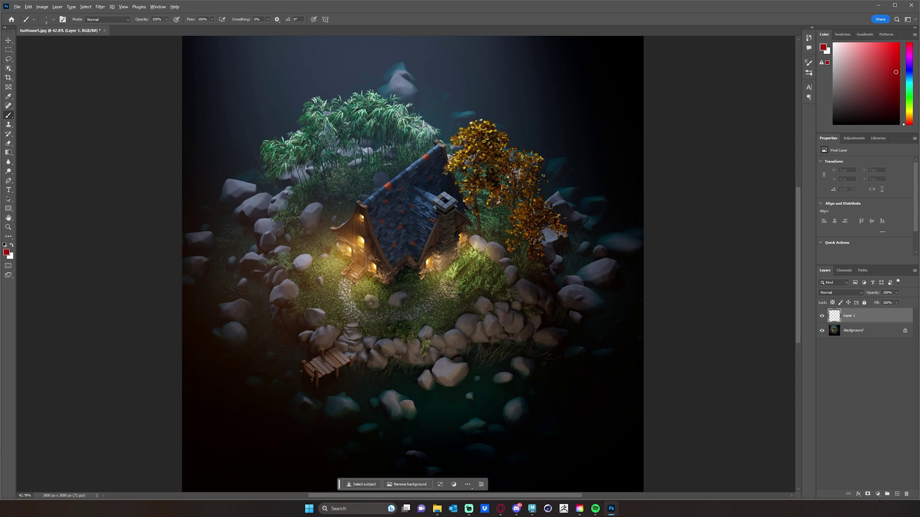
# Step: Sample gold from the orange tree and try a few test dots, then undo them
pyautogui.keyDown('alt'); pyautogui.click(489, 153); pyautogui.keyUp('alt')
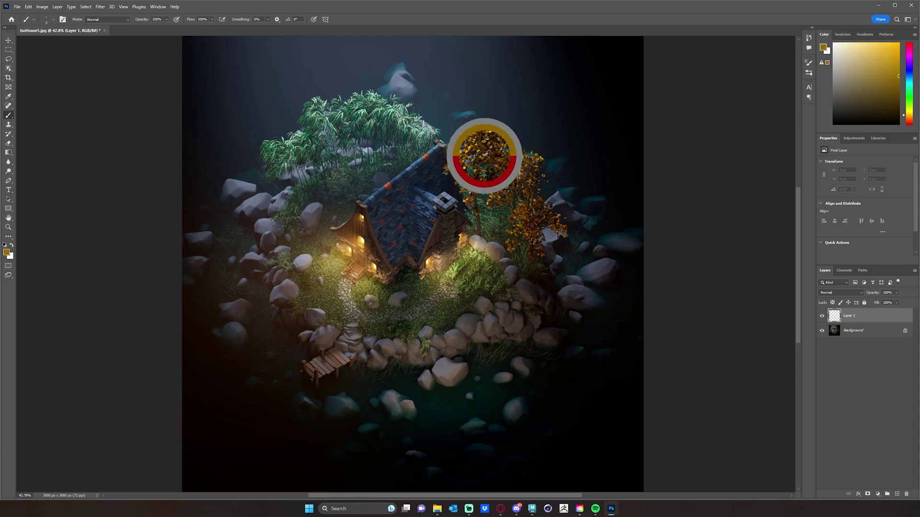
pyautogui.click(577, 237)
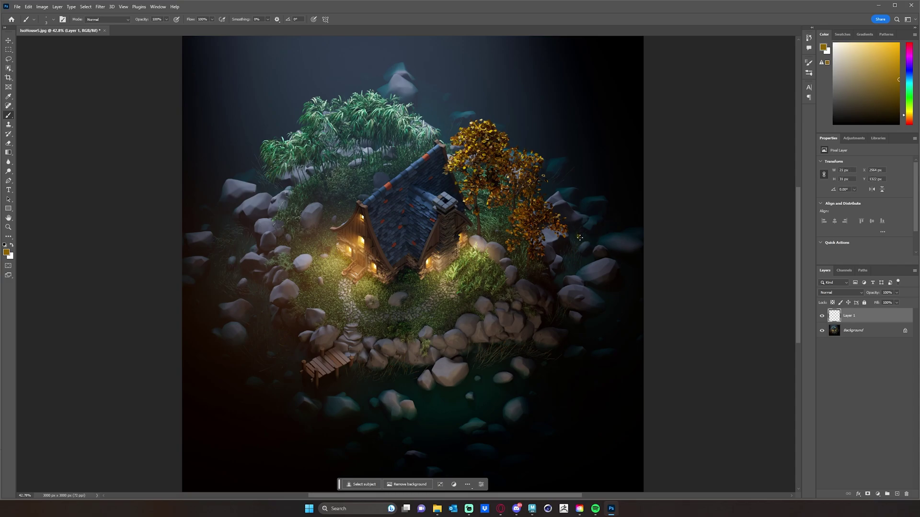
pyautogui.click(578, 239)
pyautogui.press(']')
pyautogui.click(578, 235)
pyautogui.hotkey('ctrl', 'z')
# Step: Set the brush to full hardness in the Brush Settings
pyautogui.press('F5')
pyautogui.click(46, 21)
pyautogui.moveTo(42, 59); pyautogui.dragTo(87, 59)
pyautogui.click(275, 14)
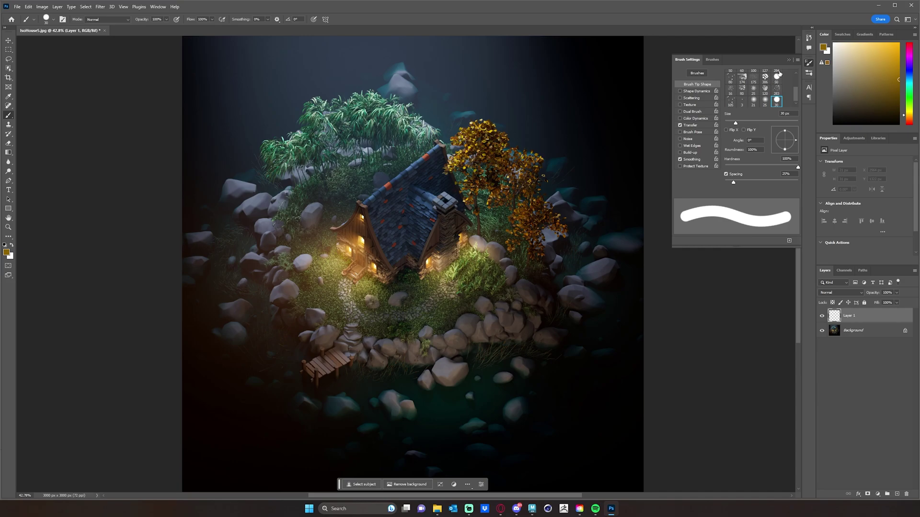
pyautogui.click(789, 60)
# Step: Scatter gold dots above, right of and below the orange tree, drifting toward the rocks
pyautogui.click(548, 167)
pyautogui.click(540, 144)
pyautogui.click(528, 136)
pyautogui.click(545, 126)
pyautogui.click(567, 132)
pyautogui.click(579, 113)
pyautogui.click(573, 98)
pyautogui.click(582, 86)
pyautogui.click(590, 83)
pyautogui.click(610, 124)
pyautogui.click(621, 95)
pyautogui.click(614, 62)
pyautogui.click(582, 165)
pyautogui.click(570, 197)
pyautogui.click(576, 214)
pyautogui.click(547, 191)
pyautogui.click(578, 238)
pyautogui.click(564, 248)
pyautogui.click(562, 256)
pyautogui.click(560, 183)
pyautogui.click(567, 185)
pyautogui.click(523, 138)
pyautogui.click(514, 138)
pyautogui.click(523, 126)
pyautogui.click(598, 129)
pyautogui.click(610, 94)
pyautogui.click(637, 52)
pyautogui.click(598, 186)
pyautogui.click(572, 261)
pyautogui.click(610, 297)
pyautogui.click(621, 285)
pyautogui.click(561, 278)
pyautogui.click(580, 271)
pyautogui.click(618, 219)
pyautogui.click(602, 209)
pyautogui.click(617, 175)
pyautogui.click(566, 149)
pyautogui.click(561, 102)
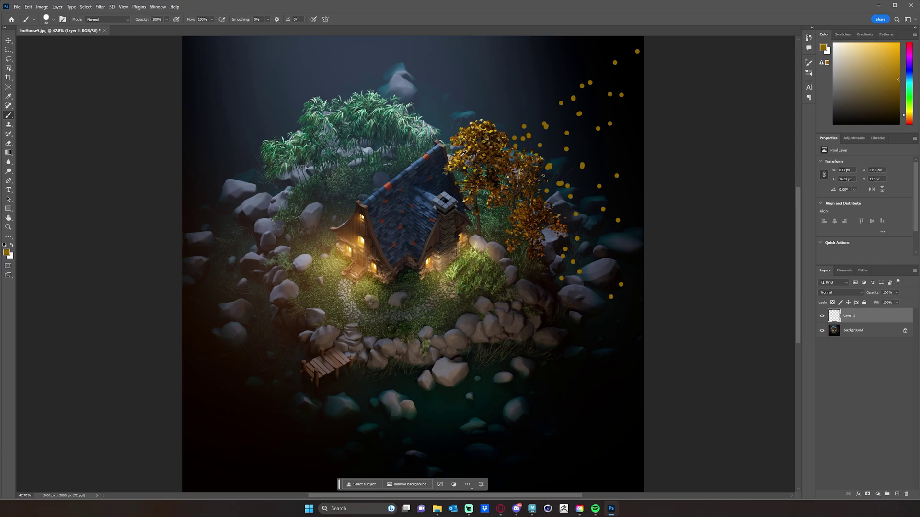
# Step: Sample a lighter yellow from the tree and add pale yellow dots around its edges
pyautogui.keyDown('alt'); pyautogui.click(458, 158); pyautogui.keyUp('alt')
pyautogui.click(557, 146)
pyautogui.click(563, 165)
pyautogui.click(583, 181)
pyautogui.click(603, 147)
pyautogui.click(575, 129)
pyautogui.click(624, 156)
pyautogui.click(604, 174)
pyautogui.click(585, 174)
pyautogui.click(585, 251)
pyautogui.click(622, 271)
pyautogui.click(609, 248)
pyautogui.click(589, 133)
pyautogui.click(512, 118)
pyautogui.click(497, 127)
pyautogui.click(485, 115)
pyautogui.click(504, 130)
pyautogui.click(514, 133)
pyautogui.click(447, 138)
pyautogui.click(462, 135)
pyautogui.click(560, 164)
pyautogui.click(558, 157)
pyautogui.click(573, 170)
# Step: Check Layer 1's opacity without changing it, then bring up its blend modes
pyautogui.click(896, 293)
pyautogui.click(913, 302)
pyautogui.click(862, 294)
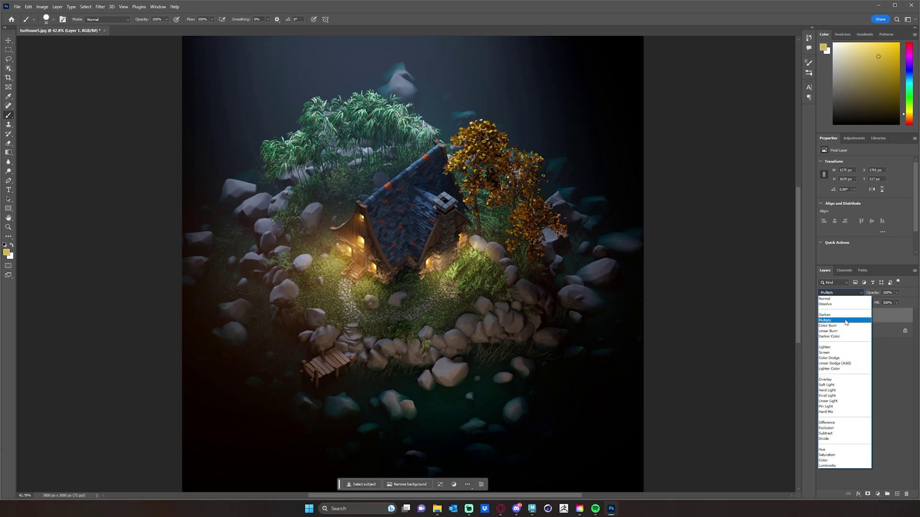
# Step: Switch Layer 1 to Screen blend mode and drag its opacity down to 82%
pyautogui.click(840, 355)
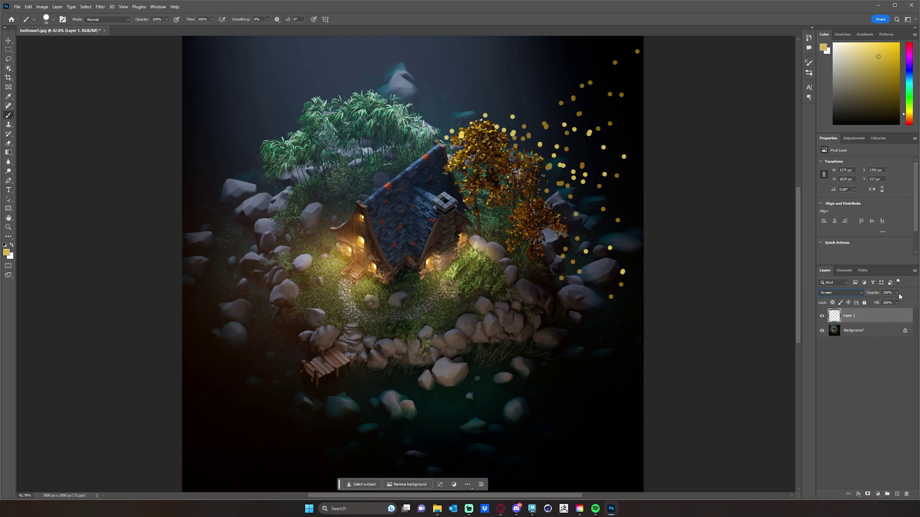
pyautogui.click(896, 293)
pyautogui.moveTo(900, 300); pyautogui.dragTo(886, 304)
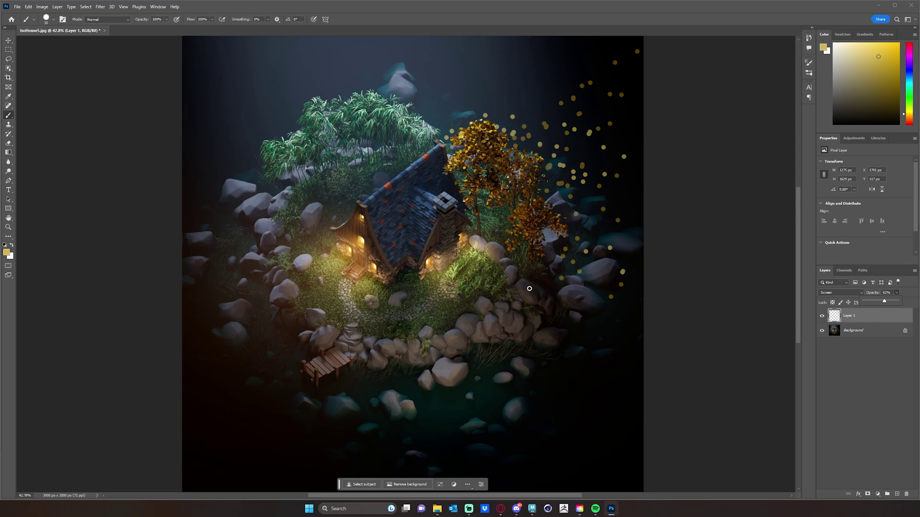
# Step: On a new Layer 2, paint two lantern dots at the dock in pale yellow from the house wall
pyautogui.click(897, 494)
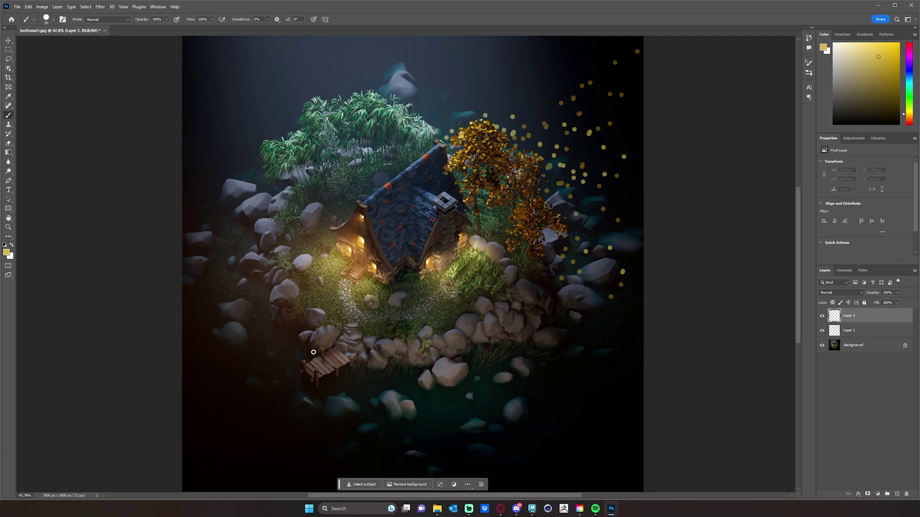
pyautogui.moveTo(297, 354); pyautogui.dragTo(330, 300)
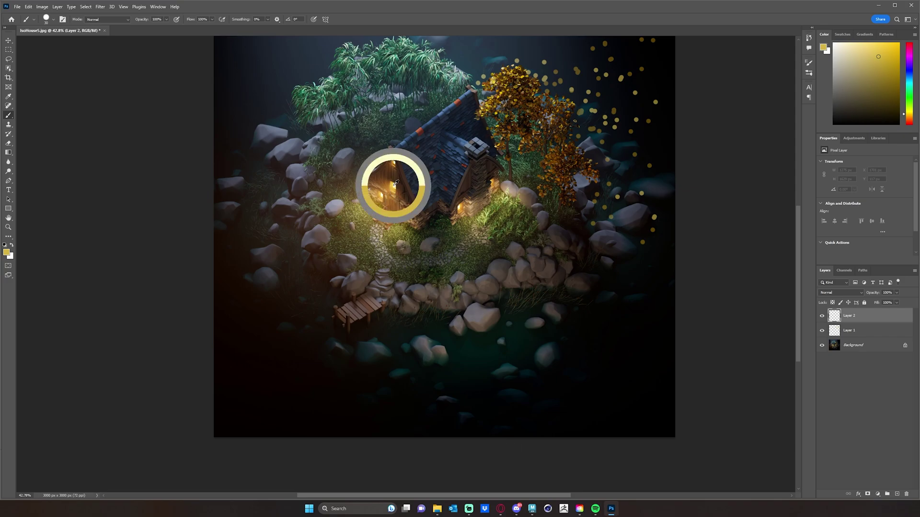
pyautogui.keyDown('alt'); pyautogui.click(396, 183); pyautogui.keyUp('alt')
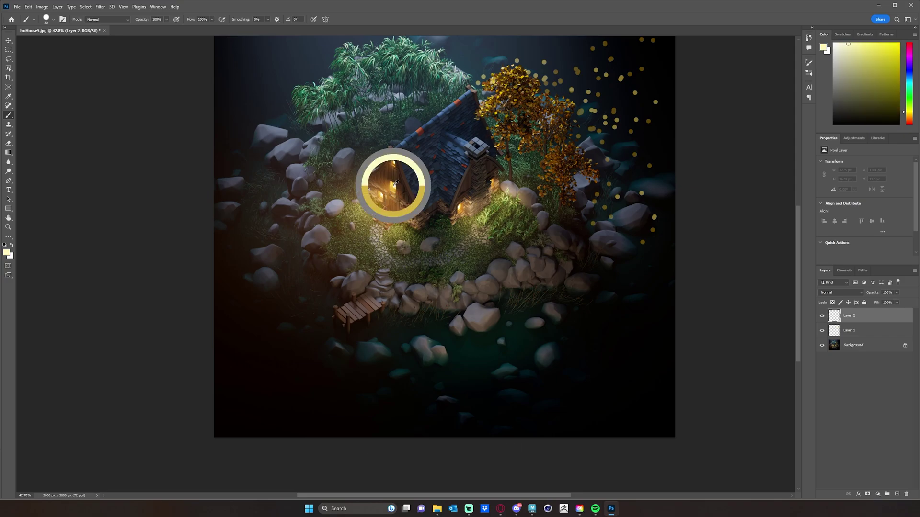
pyautogui.click(335, 305)
pyautogui.click(349, 319)
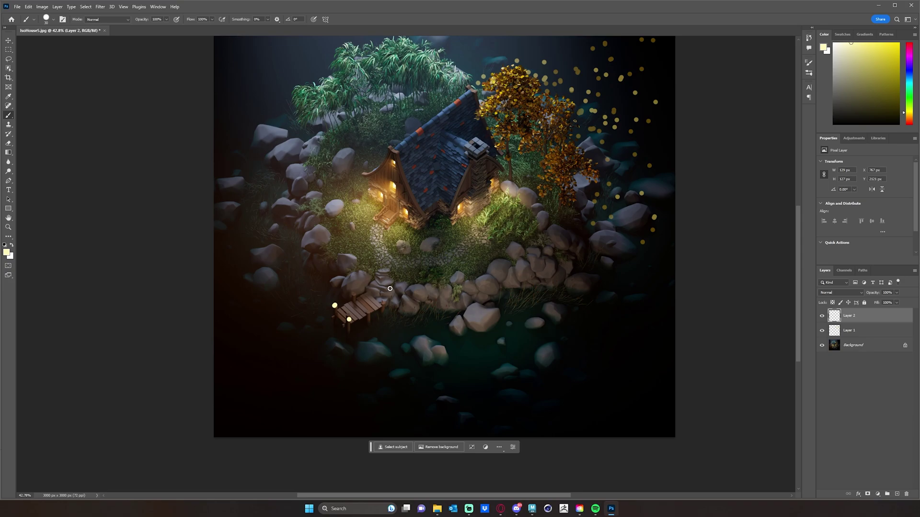
# Step: Add Layer 3 with a soft brush of about 150 px at 0% hardness, testing one glow
pyautogui.click(898, 494)
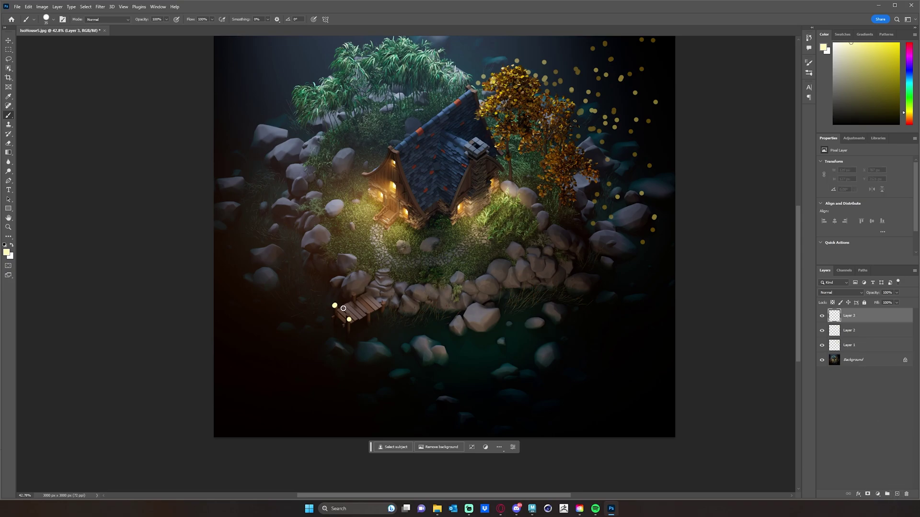
pyautogui.press(']')
pyautogui.press(']')
pyautogui.press(']')
pyautogui.press(']')
pyautogui.press(']')
pyautogui.press(']')
pyautogui.click(46, 19)
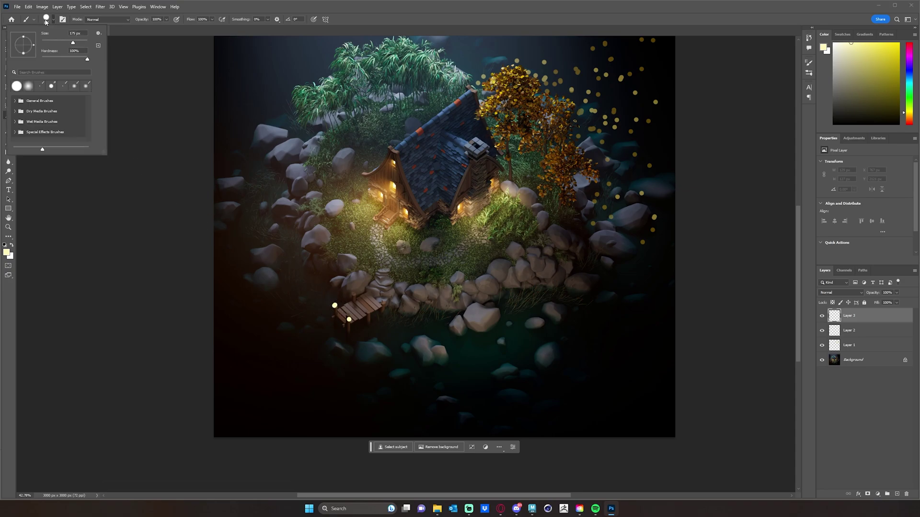
pyautogui.moveTo(87, 59); pyautogui.dragTo(31, 63)
pyautogui.press('Return')
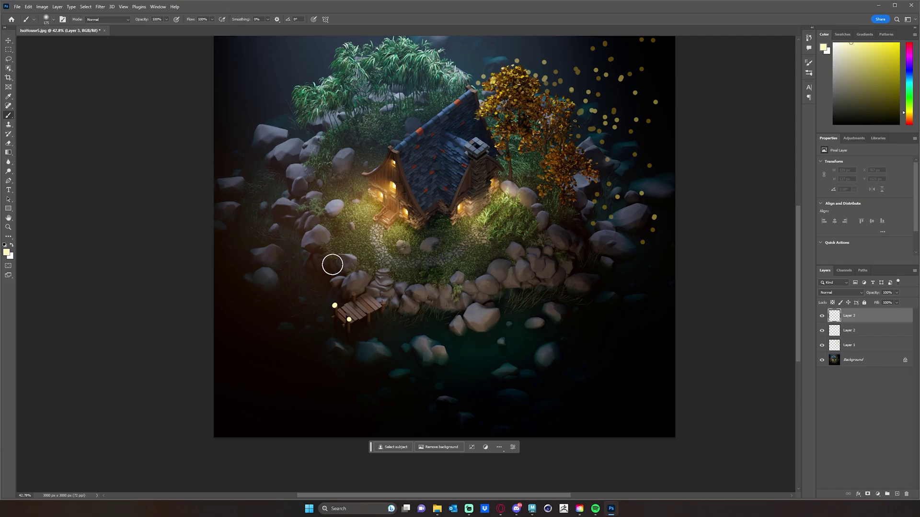
pyautogui.click(334, 304)
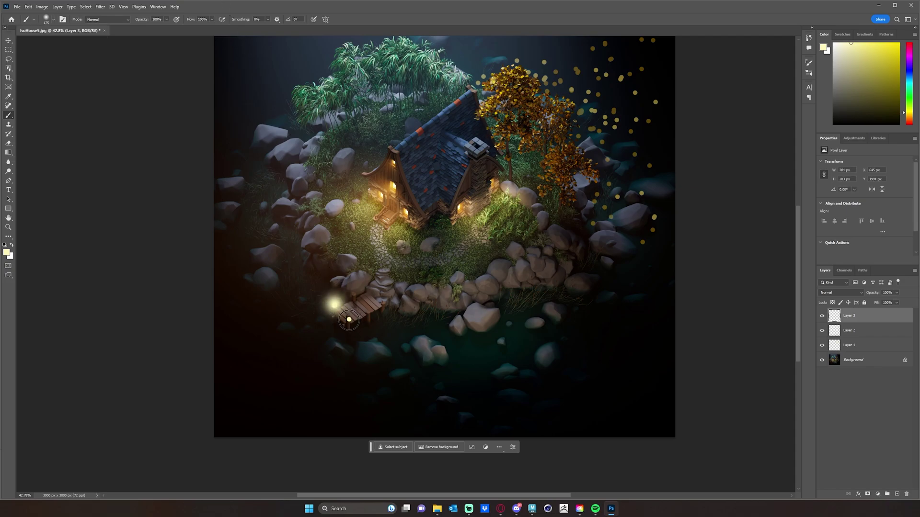
pyautogui.hotkey('ctrl', 'z')
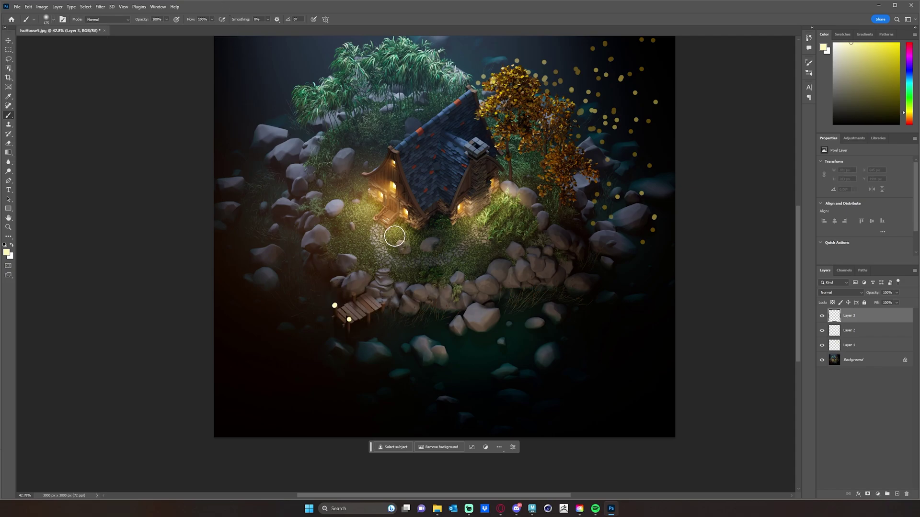
# Step: Paint soft glows over both dock lanterns in a brighter yellow from the lit window
pyautogui.keyDown('alt'); pyautogui.click(394, 184); pyautogui.keyUp('alt')
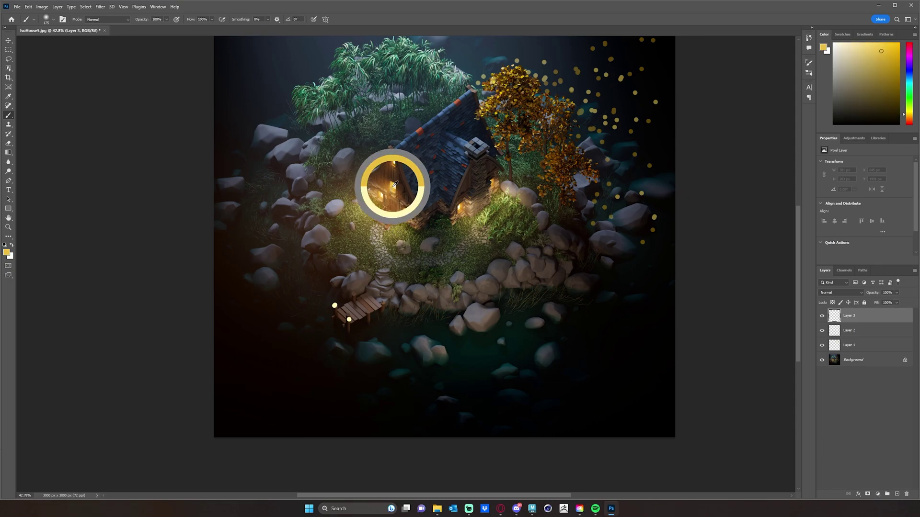
pyautogui.click(333, 303)
pyautogui.click(349, 319)
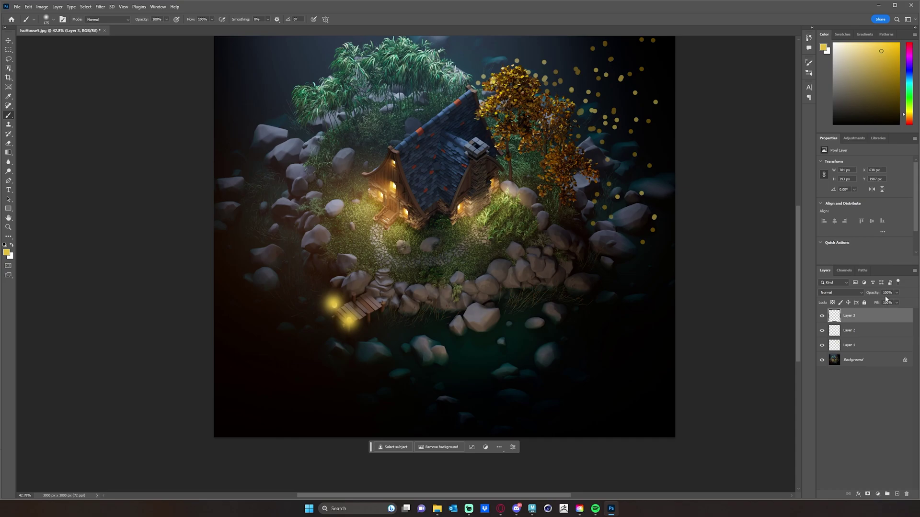
pyautogui.click(841, 293)
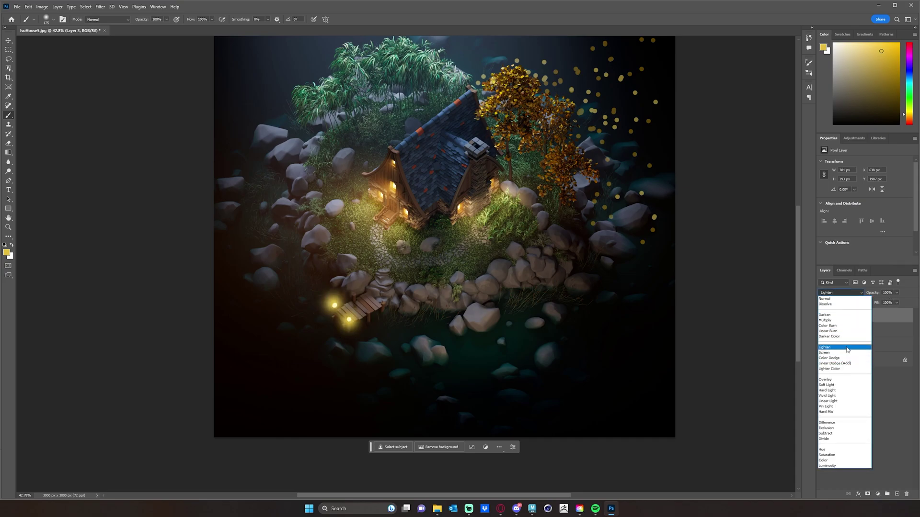
pyautogui.click(839, 391)
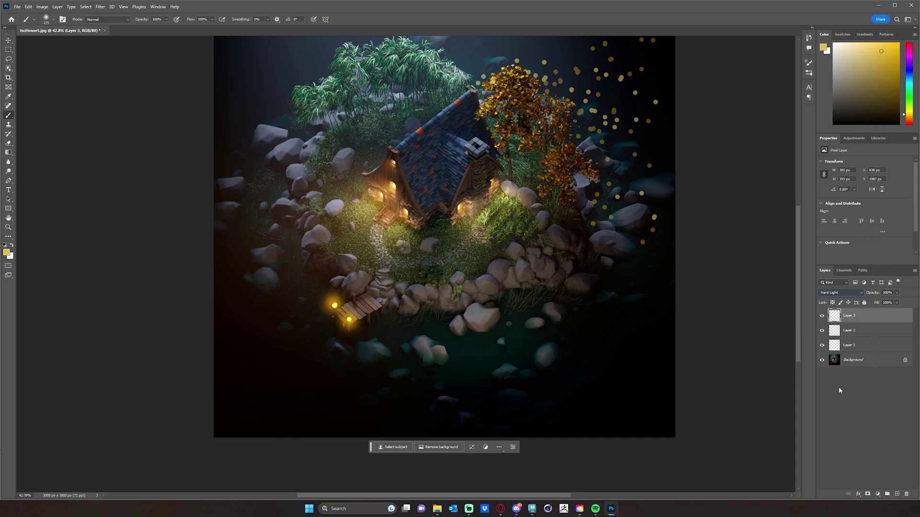
pyautogui.click(896, 293)
pyautogui.moveTo(898, 301); pyautogui.dragTo(886, 302)
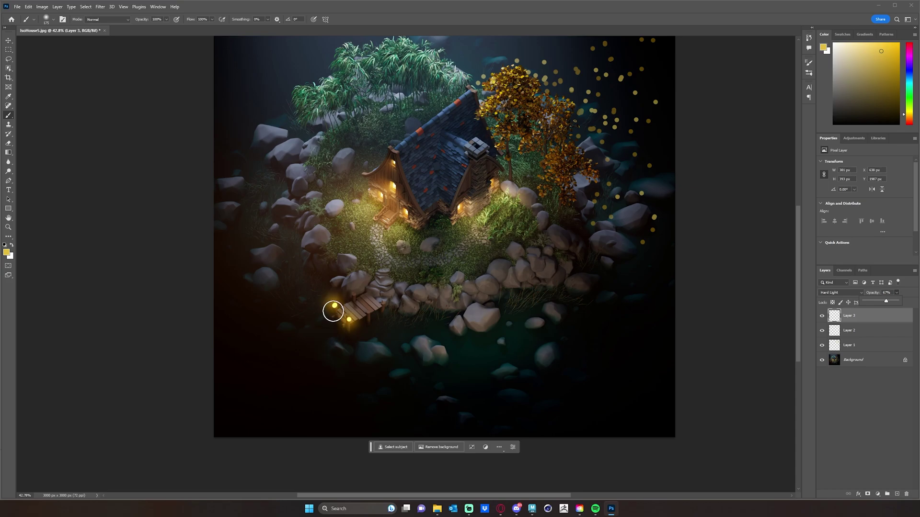
pyautogui.click(303, 363)
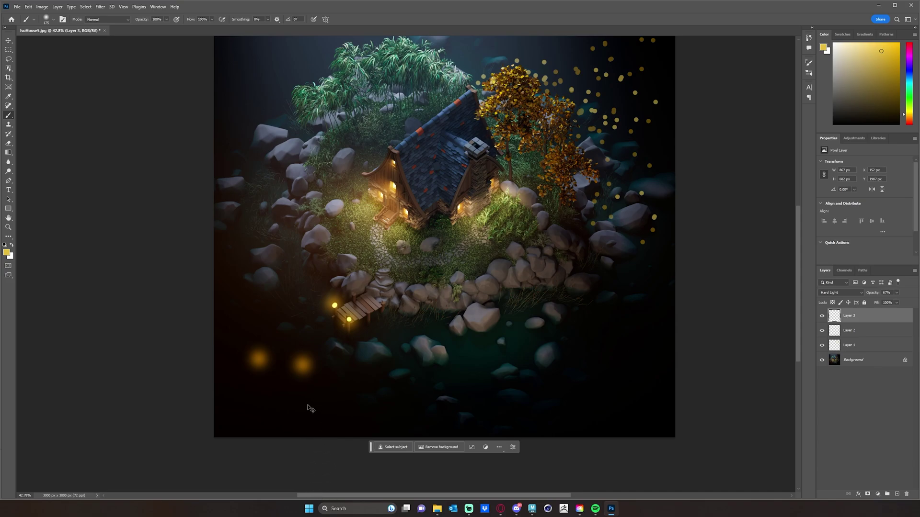
pyautogui.hotkey('ctrl', 'z')
pyautogui.hotkey('ctrl', 'z')
pyautogui.click(286, 384)
pyautogui.click(255, 359)
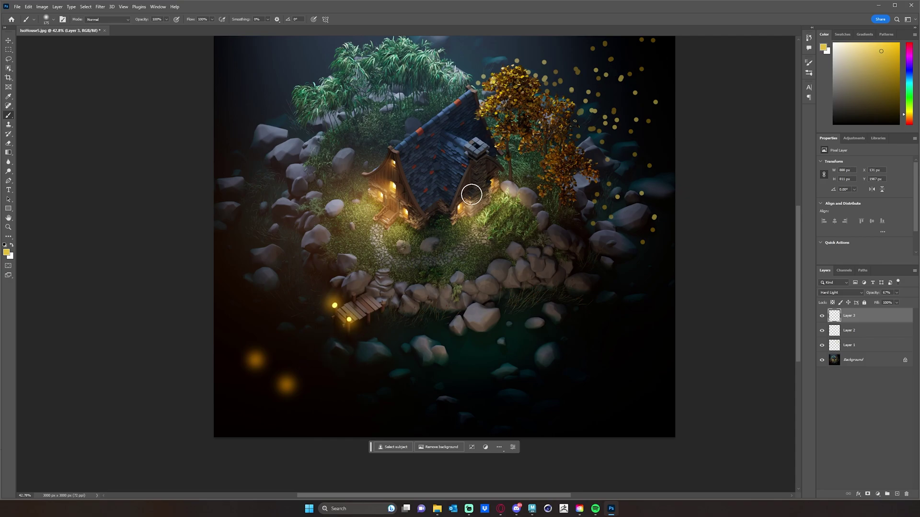
pyautogui.press('space')
pyautogui.moveTo(516, 196); pyautogui.dragTo(505, 235)
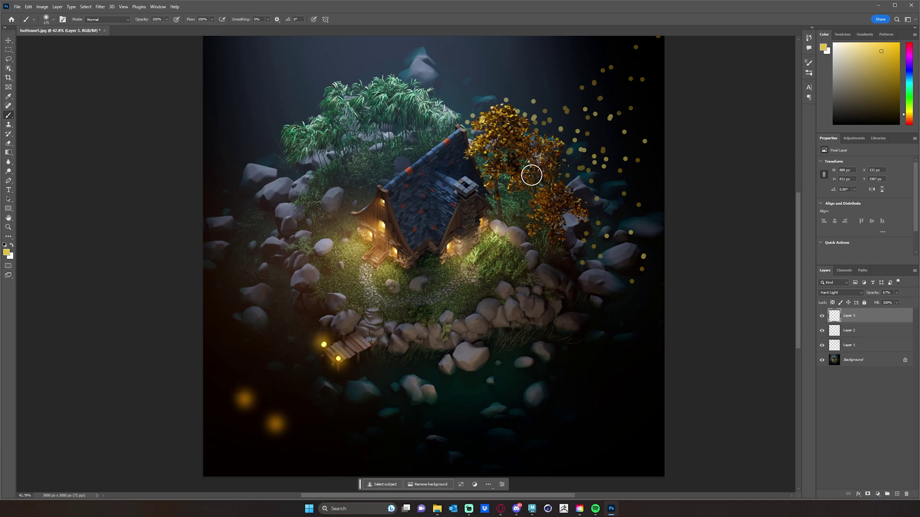
pyautogui.hscroll(-1, 446, 234)
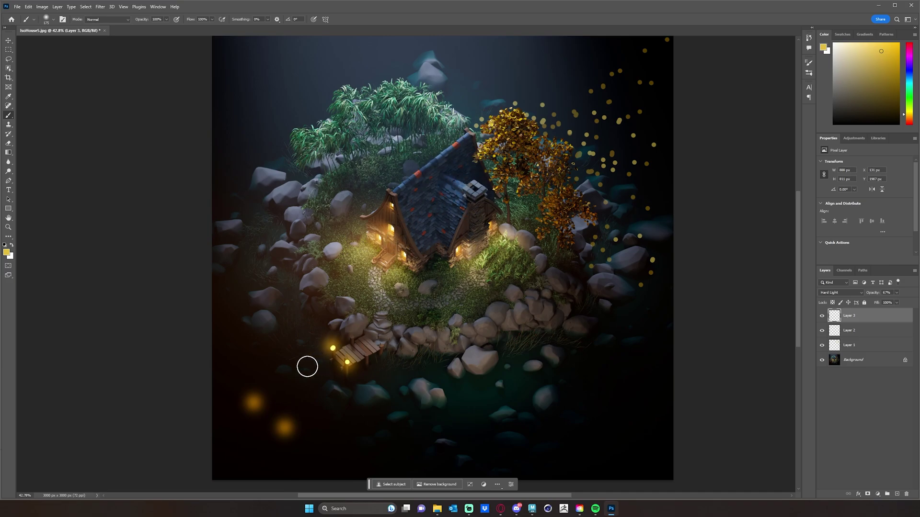
pyautogui.hscroll(1, 602, 165)
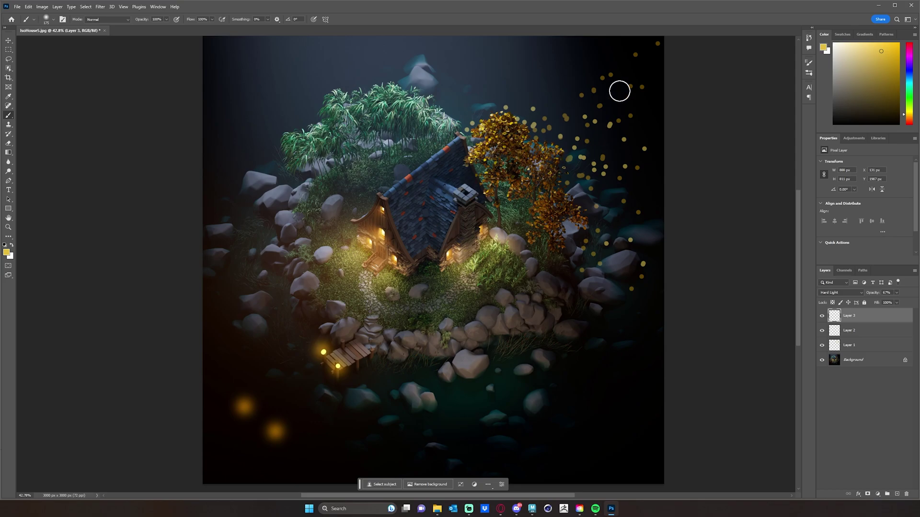
# Step: Add Layer 4, set the brush size to 40, and paint a small stroke in a sampled dark colour
pyautogui.click(897, 494)
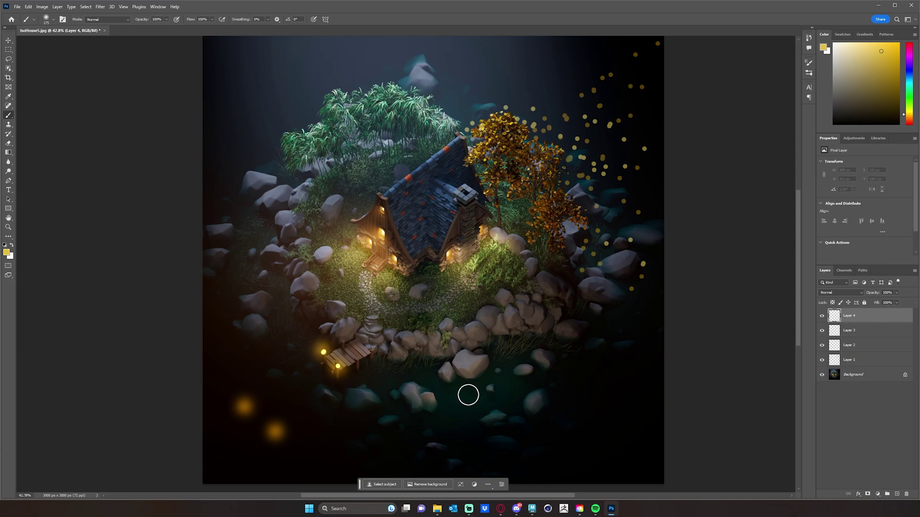
pyautogui.press('[')
pyautogui.press('[')
pyautogui.press('[')
pyautogui.press('[')
pyautogui.press('[')
pyautogui.press('[')
pyautogui.press('[')
pyautogui.press('[')
pyautogui.press('[')
pyautogui.keyDown('alt'); pyautogui.click(504, 356); pyautogui.keyUp('alt')
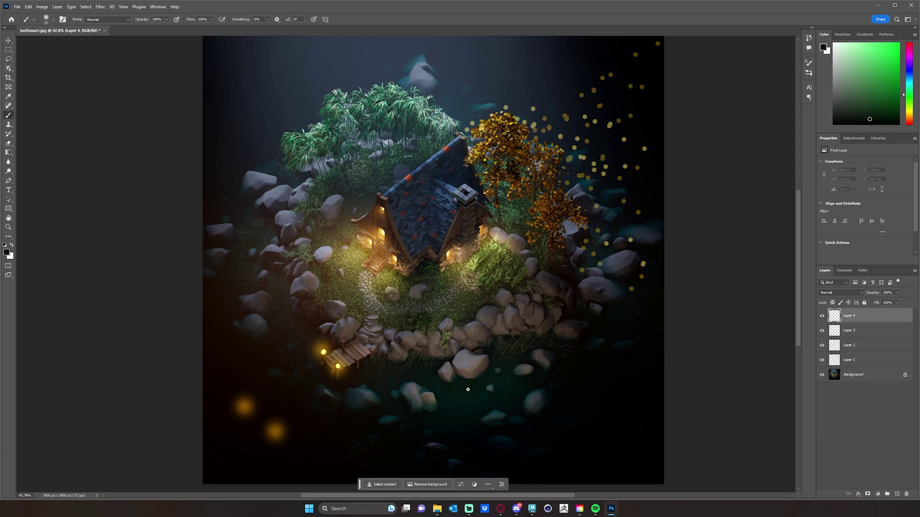
pyautogui.moveTo(470, 391); pyautogui.dragTo(446, 394)
# Step: Sample dark teal, brown, green and near-black colours from the image and dab a small mark
pyautogui.keyDown('alt'); pyautogui.click(469, 424); pyautogui.keyUp('alt')
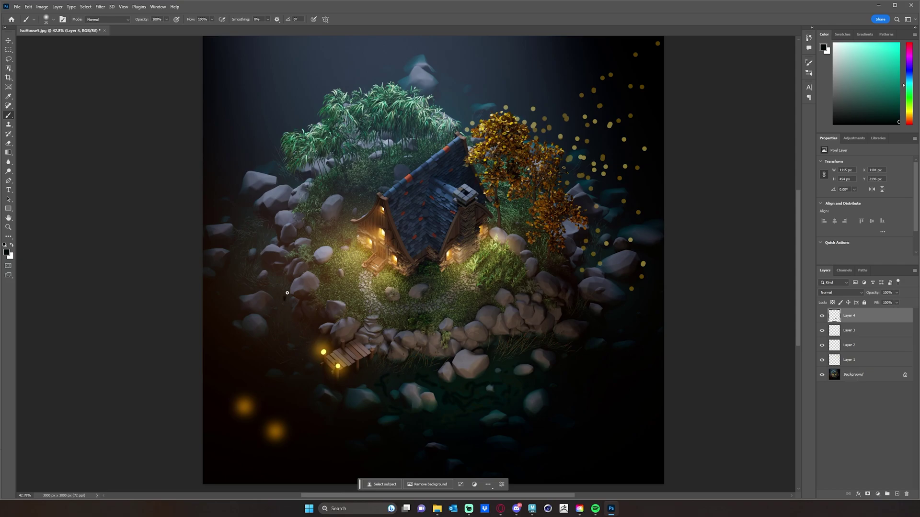
pyautogui.keyDown('alt'); pyautogui.click(264, 282); pyautogui.keyUp('alt')
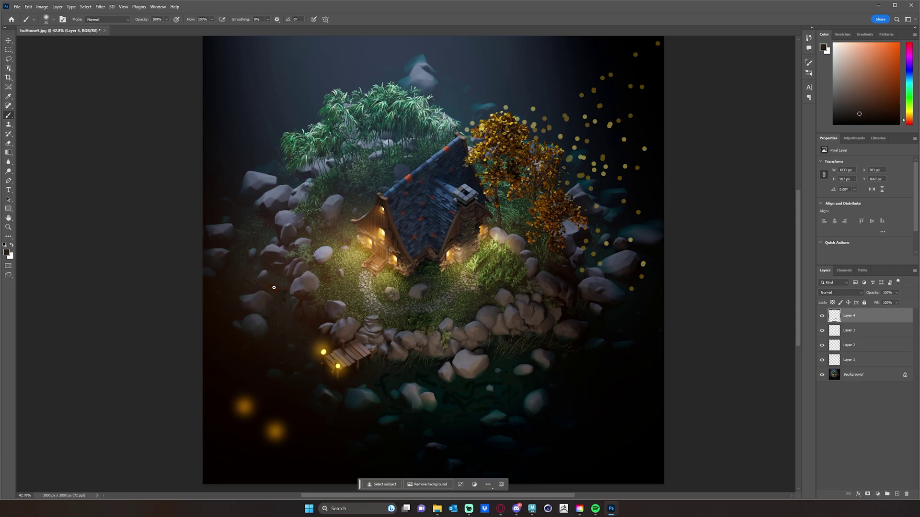
pyautogui.click(261, 279)
pyautogui.keyDown('alt'); pyautogui.click(514, 393); pyautogui.keyUp('alt')
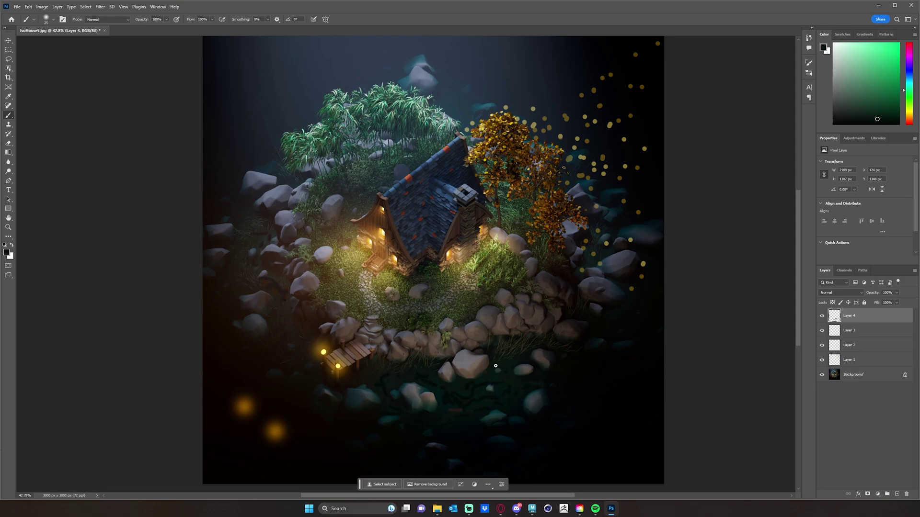
pyautogui.keyDown('alt'); pyautogui.click(382, 384); pyautogui.keyUp('alt')
# Step: Paint over the spot in the sky near the treetop with the sampled dark sky colour
pyautogui.moveTo(446, 108); pyautogui.dragTo(450, 110)
pyautogui.keyDown('alt'); pyautogui.click(459, 109); pyautogui.keyUp('alt')
pyautogui.keyDown('alt'); pyautogui.click(454, 97); pyautogui.keyUp('alt')
pyautogui.keyDown('alt'); pyautogui.click(462, 91); pyautogui.keyUp('alt')
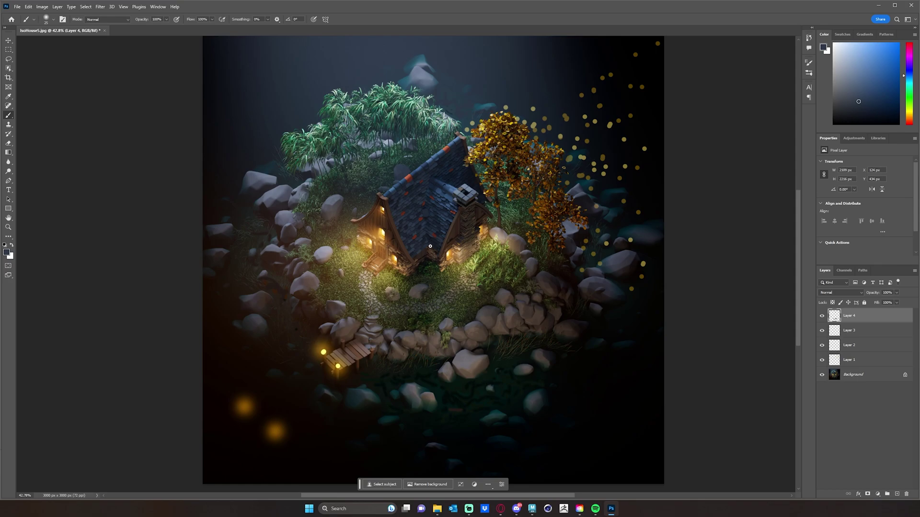
# Step: Zoom in and centre the view on the house and stone path
pyautogui.moveTo(459, 277); pyautogui.dragTo(463, 264)
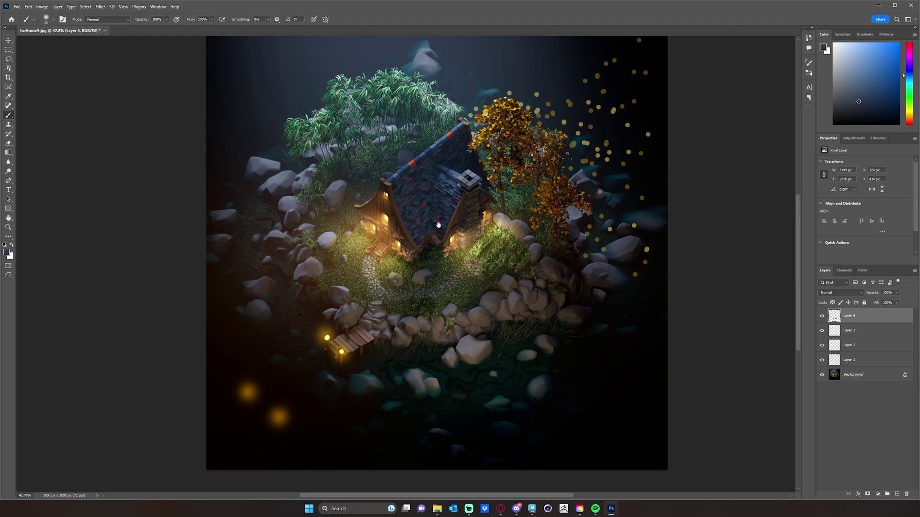
pyautogui.scroll(2, 458, 244)
pyautogui.scroll(5, 447, 218)
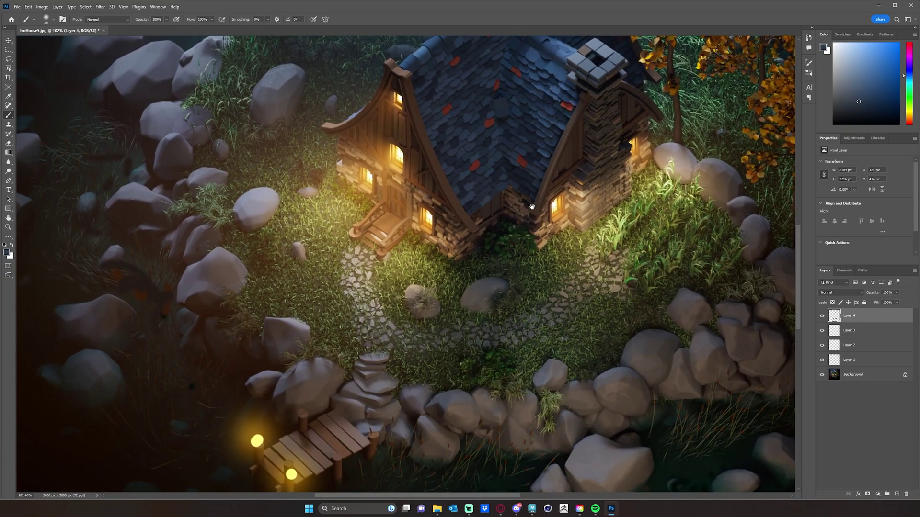
pyautogui.moveTo(532, 207); pyautogui.dragTo(543, 197)
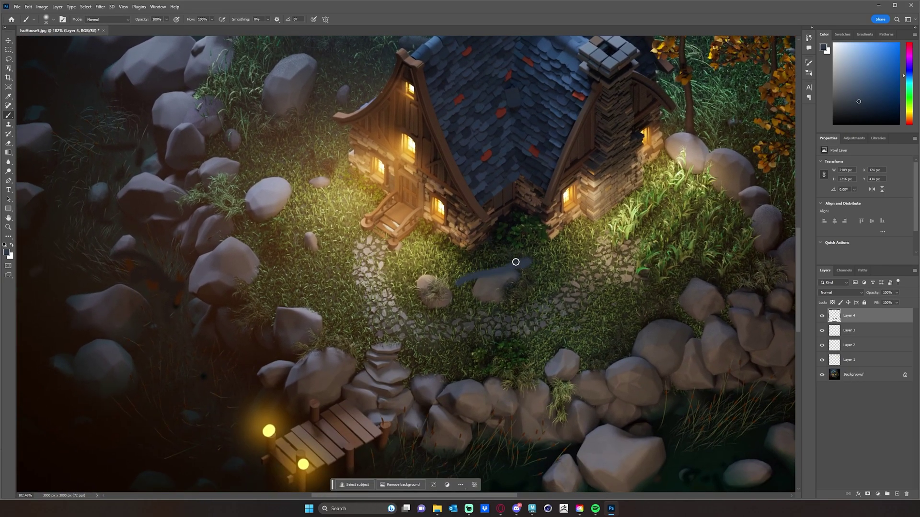
# Step: Circle the grass tuft on the path in white with a 9 px brush and add an arrow toward the rock
pyautogui.keyDown('alt'); pyautogui.click(438, 204); pyautogui.keyUp('alt')
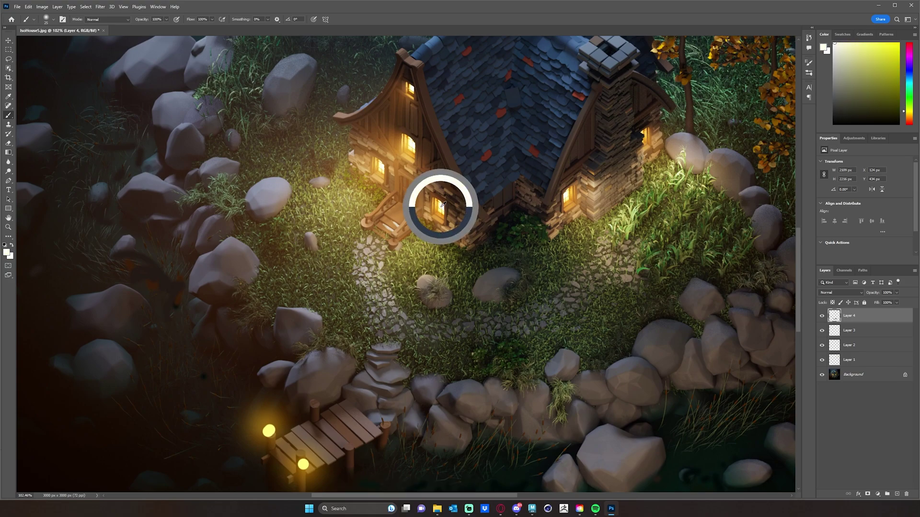
pyautogui.moveTo(430, 272)
pyautogui.mouseDown()
pyautogui.moveTo(414, 288)
pyautogui.moveTo(429, 271)
pyautogui.mouseUp()
pyautogui.hotkey('ctrl', 'z')
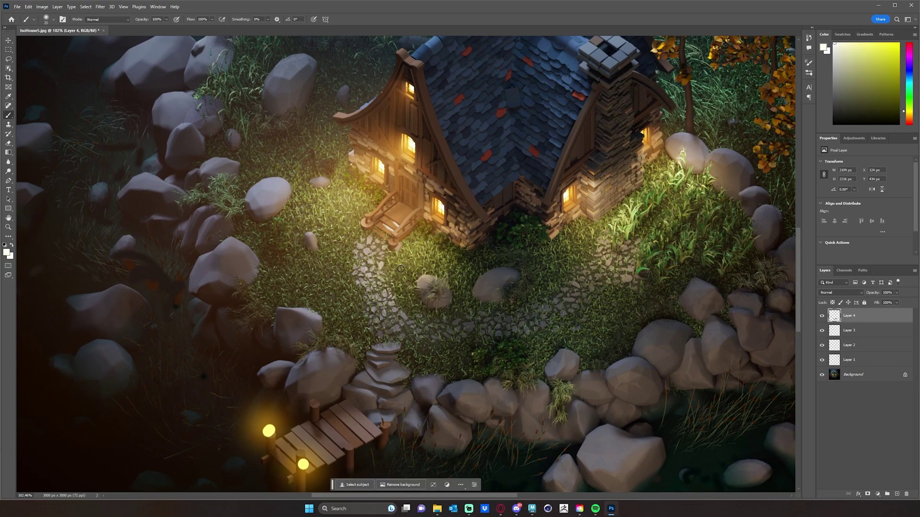
pyautogui.click(53, 20)
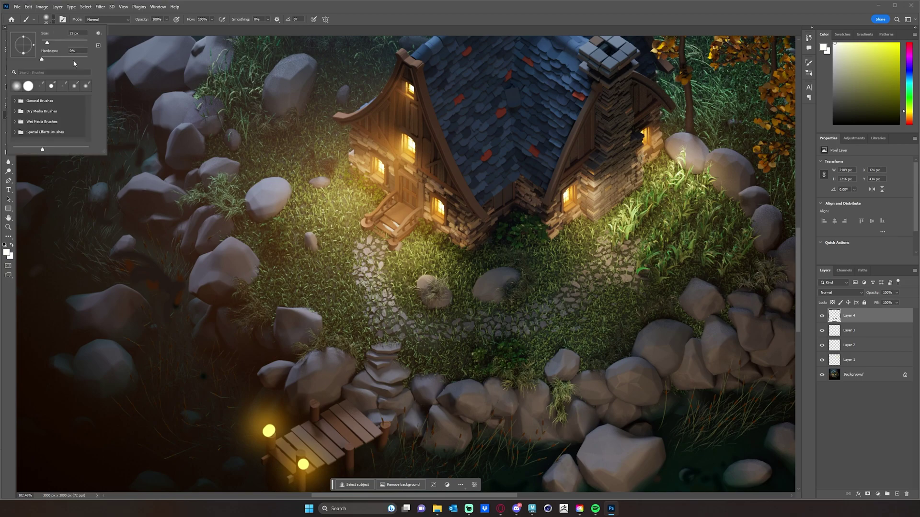
pyautogui.click(525, 31)
pyautogui.press('[')
pyautogui.press('[')
pyautogui.press('[')
pyautogui.press('[')
pyautogui.moveTo(437, 272); pyautogui.dragTo(459, 297)
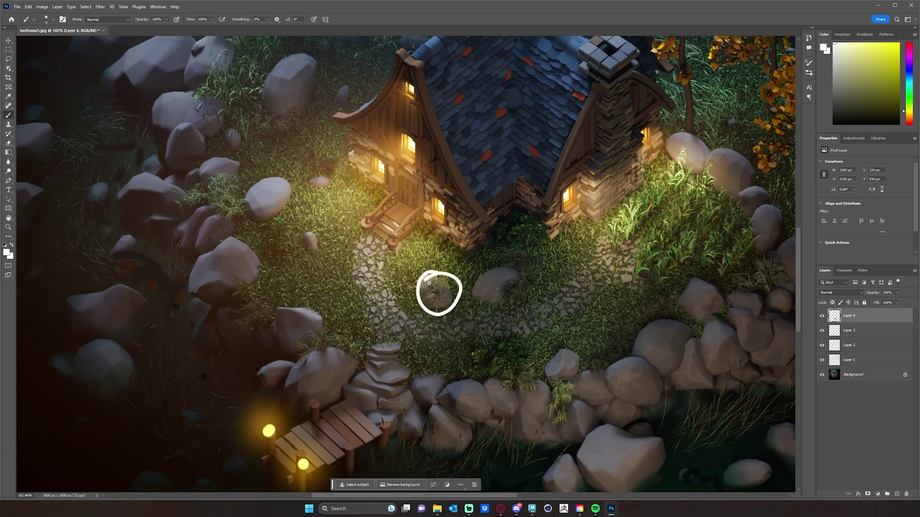
pyautogui.moveTo(463, 290)
pyautogui.mouseDown()
pyautogui.moveTo(473, 290)
pyautogui.moveTo(465, 294)
pyautogui.mouseUp()
# Step: Mark a white X on a roof tile
pyautogui.moveTo(532, 215); pyautogui.dragTo(442, 258)
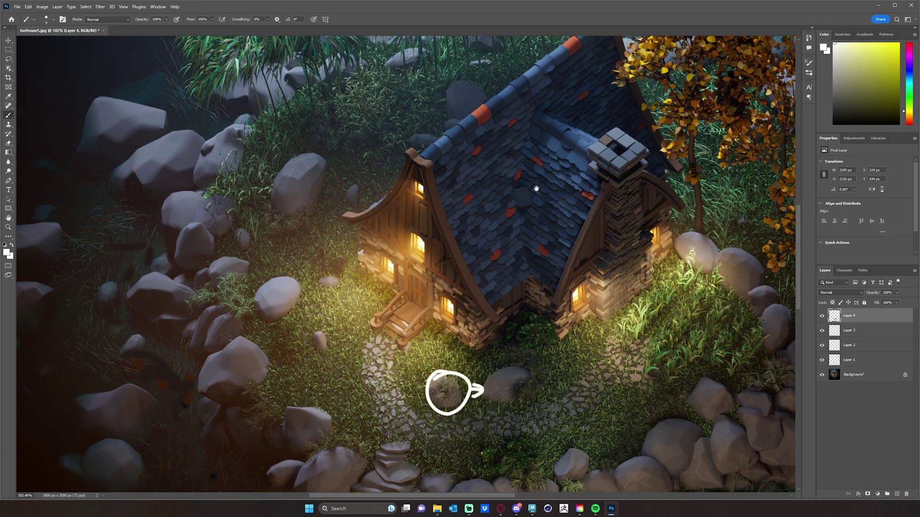
pyautogui.moveTo(536, 189)
pyautogui.mouseDown()
pyautogui.moveTo(510, 180)
pyautogui.moveTo(515, 203)
pyautogui.mouseUp()
pyautogui.moveTo(498, 175); pyautogui.dragTo(486, 216)
pyautogui.moveTo(459, 360)
pyautogui.mouseDown()
pyautogui.moveTo(513, 263)
pyautogui.moveTo(447, 324)
pyautogui.moveTo(400, 232)
pyautogui.moveTo(577, 150)
pyautogui.moveTo(469, 171)
pyautogui.moveTo(559, 222)
pyautogui.moveTo(559, 200)
pyautogui.moveTo(498, 242)
pyautogui.moveTo(517, 242)
pyautogui.mouseUp()
# Step: Sample a dark gold and dab enlarged-brush dots below the island, in the lower rocks and on the water
pyautogui.scroll(-3, 518, 242)
pyautogui.press('b')
pyautogui.keyDown('alt'); pyautogui.click(509, 244); pyautogui.keyUp('alt')
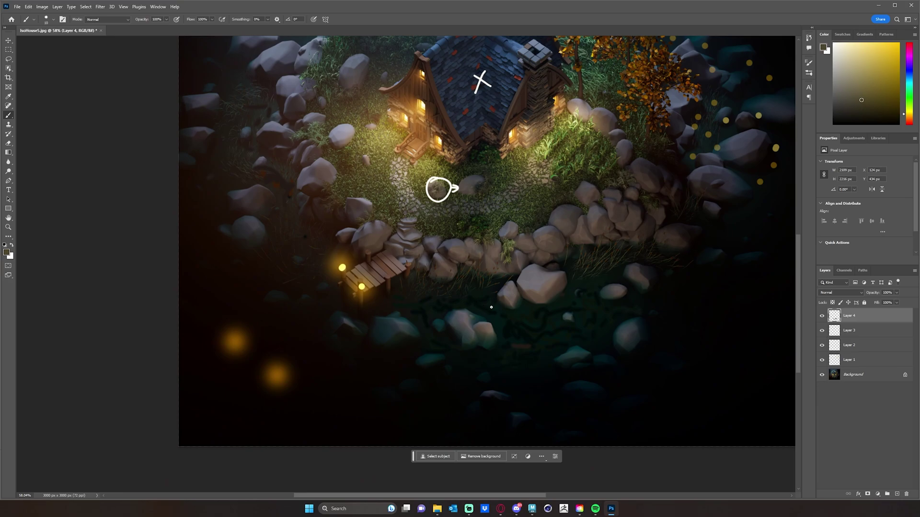
pyautogui.press(']')
pyautogui.press(']')
pyautogui.click(499, 316)
pyautogui.click(551, 323)
pyautogui.click(573, 299)
pyautogui.click(533, 348)
pyautogui.click(417, 376)
pyautogui.click(422, 305)
pyautogui.click(506, 360)
# Step: Scatter more gold dots near the shore rocks and out toward the right edge
pyautogui.click(457, 298)
pyautogui.click(412, 292)
pyautogui.click(491, 297)
pyautogui.click(602, 275)
pyautogui.click(654, 253)
pyautogui.click(676, 272)
pyautogui.click(685, 295)
pyautogui.click(742, 247)
pyautogui.click(768, 220)
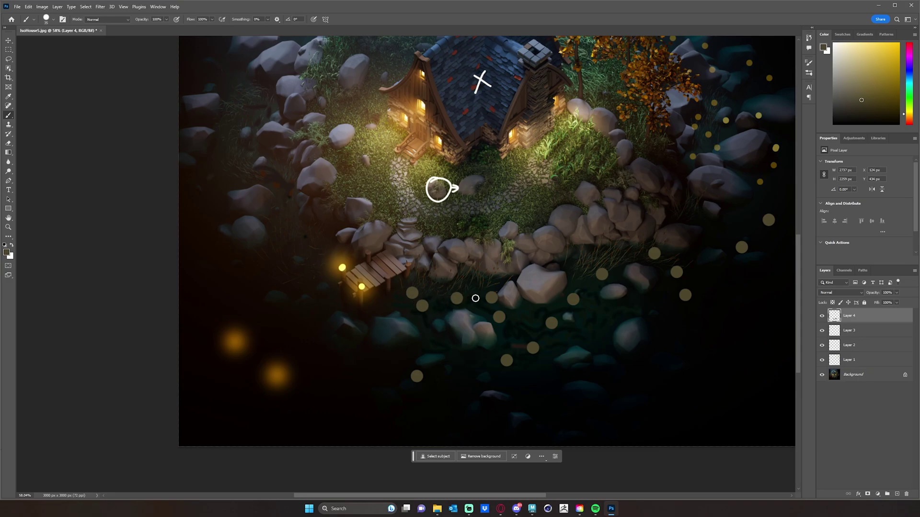
# Step: Add gold dots around the dock, the lower water, the right rocks and the left rocks
pyautogui.click(426, 333)
pyautogui.click(454, 366)
pyautogui.click(532, 385)
pyautogui.click(608, 317)
pyautogui.click(679, 325)
pyautogui.click(704, 344)
pyautogui.click(726, 232)
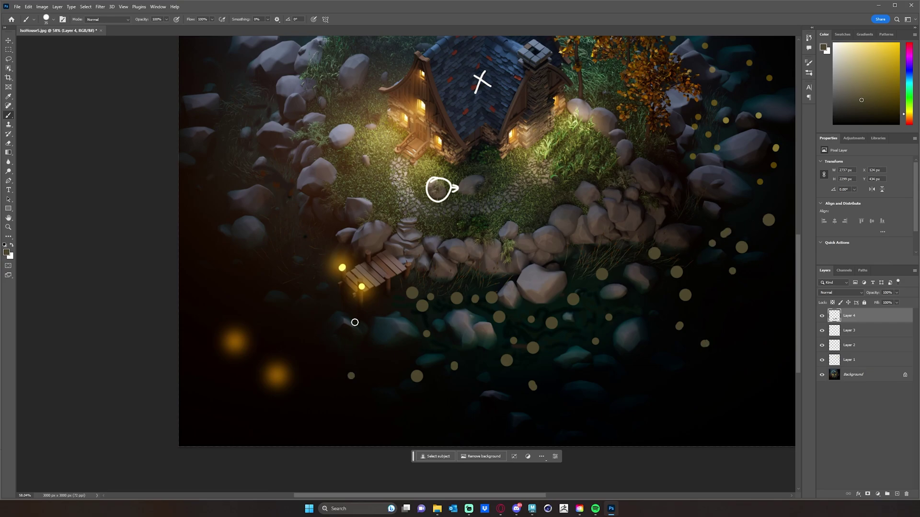
pyautogui.click(257, 300)
pyautogui.click(280, 257)
pyautogui.click(293, 215)
pyautogui.click(219, 286)
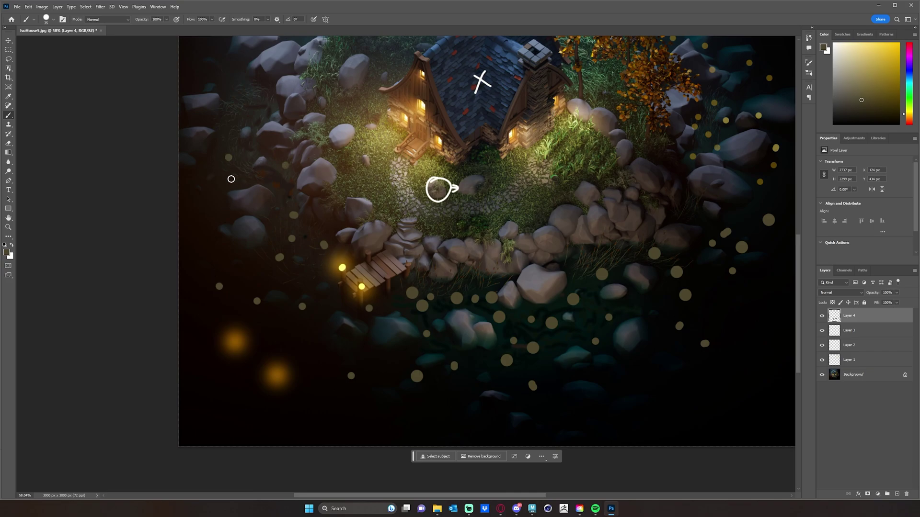
pyautogui.click(215, 189)
pyautogui.click(209, 233)
# Step: Dab two large gold dots in the lower left, then smaller ones higher on the left rocks
pyautogui.press(']')
pyautogui.press(']')
pyautogui.press(']')
pyautogui.press(']')
pyautogui.click(230, 400)
pyautogui.click(305, 414)
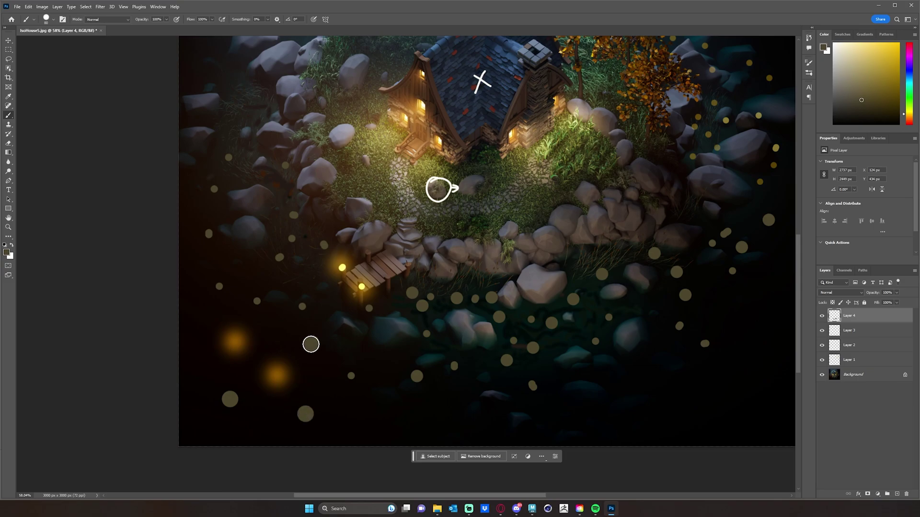
pyautogui.scroll(4, 364, 266)
pyautogui.hscroll(-3, 364, 266)
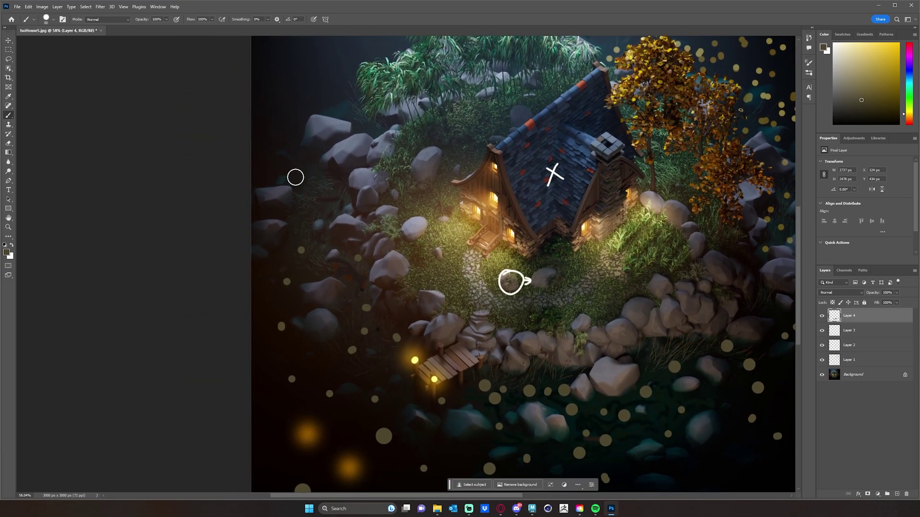
pyautogui.scroll(3, 364, 225)
pyautogui.hscroll(-2, 364, 225)
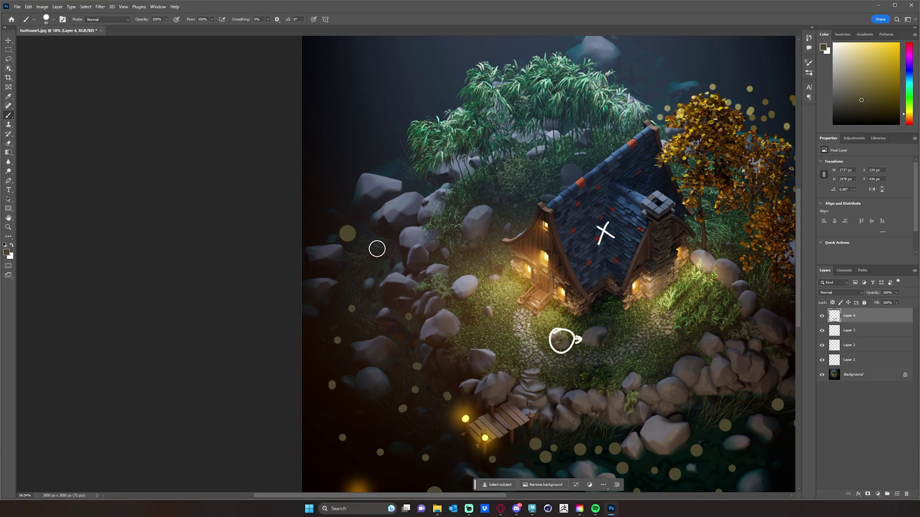
pyautogui.press('[')
pyautogui.press('[')
pyautogui.press('[')
pyautogui.press('[')
pyautogui.click(379, 256)
pyautogui.click(360, 151)
pyautogui.scroll(-6, 504, 221)
pyautogui.hscroll(8, 504, 221)
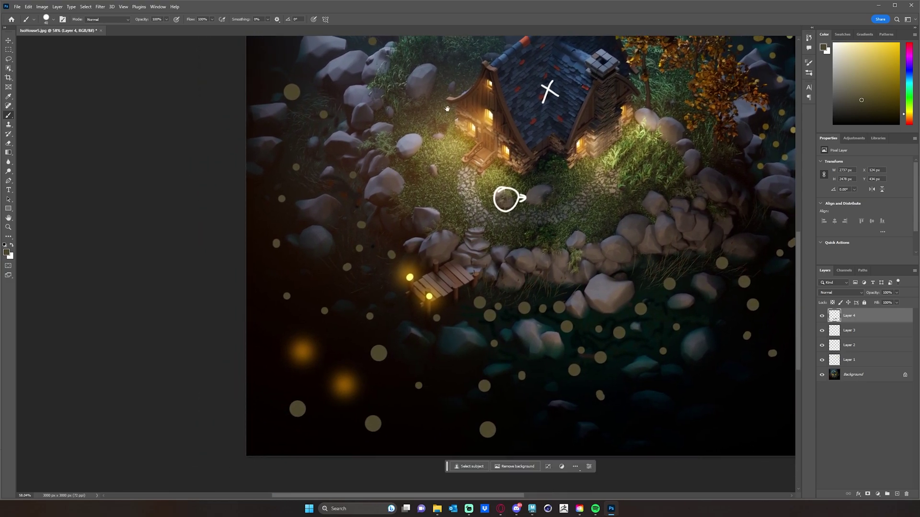
pyautogui.hscroll(3, 300, 191)
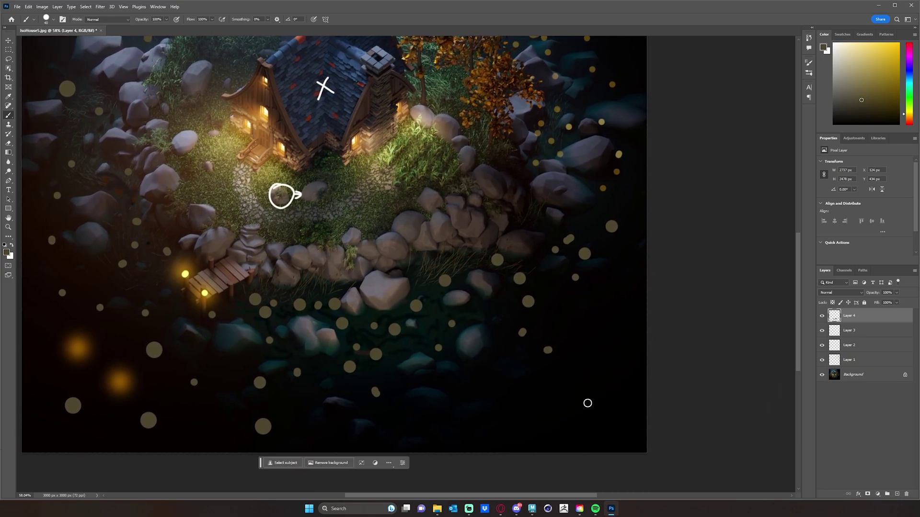
# Step: Erase the stray white mark in the dark water below the dock
pyautogui.moveTo(585, 401); pyautogui.dragTo(762, 414)
pyautogui.press('e')
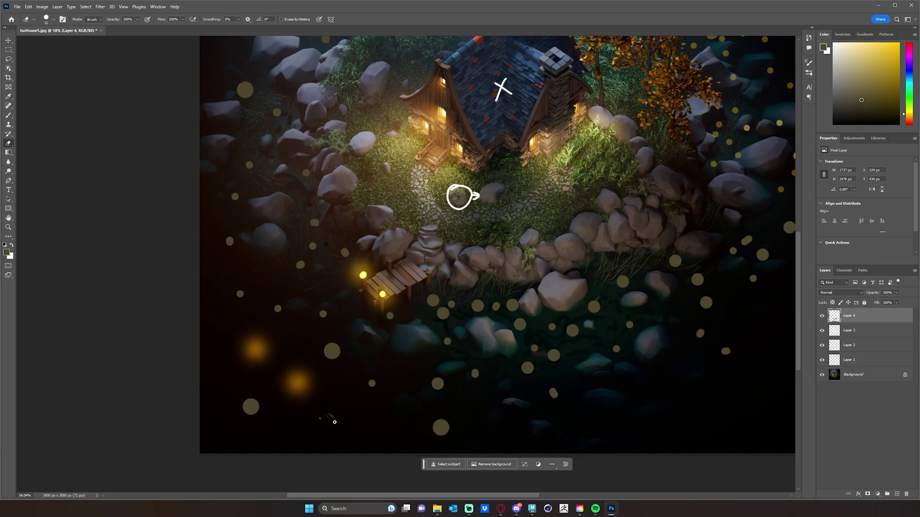
pyautogui.moveTo(310, 425); pyautogui.dragTo(343, 419)
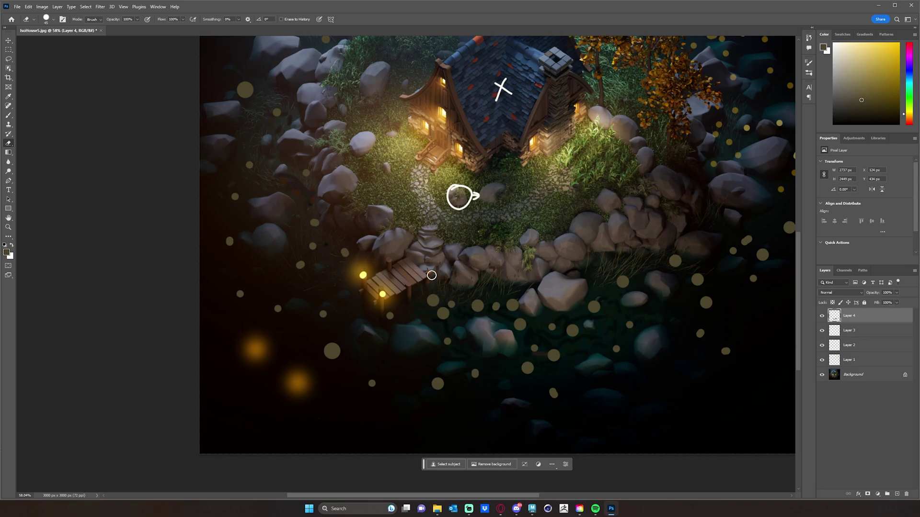
# Step: Pan up to the trees and zoom out to view the whole island
pyautogui.moveTo(430, 213)
pyautogui.mouseDown()
pyautogui.moveTo(421, 298)
pyautogui.moveTo(406, 322)
pyautogui.moveTo(408, 312)
pyautogui.moveTo(519, 277)
pyautogui.moveTo(432, 245)
pyautogui.moveTo(456, 233)
pyautogui.moveTo(432, 248)
pyautogui.moveTo(445, 249)
pyautogui.mouseUp()
pyautogui.scroll(-3, 453, 252)
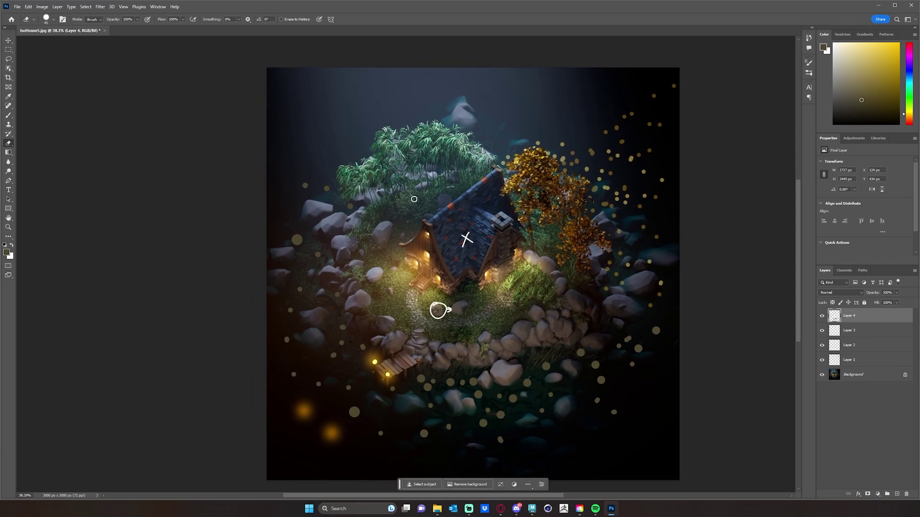
pyautogui.press('b')
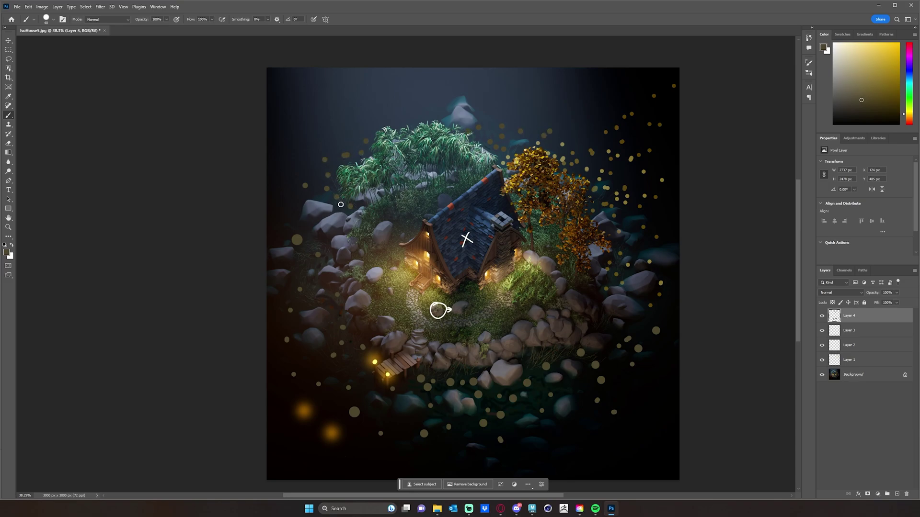
# Step: Sample the dock's brown and paint a light brown boat hull beside the dock
pyautogui.scroll(-3, 438, 308)
pyautogui.hscroll(-2, 438, 308)
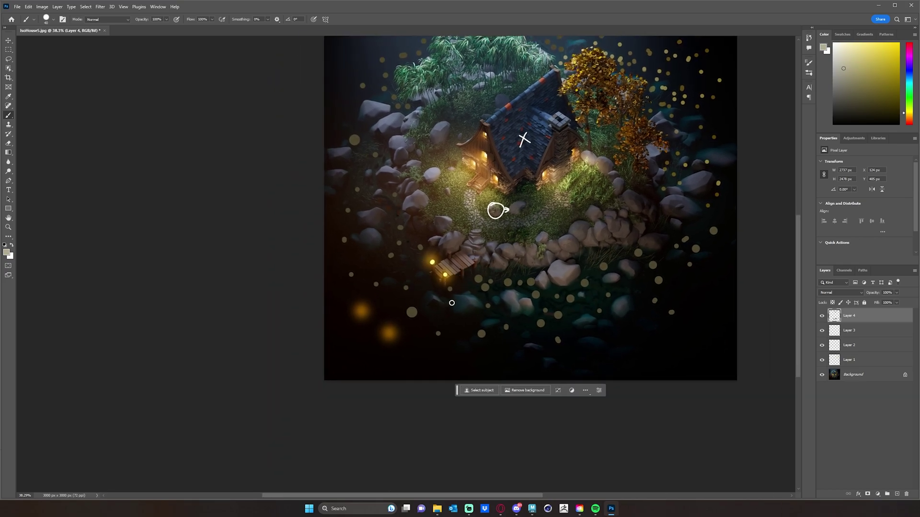
pyautogui.scroll(5, 451, 302)
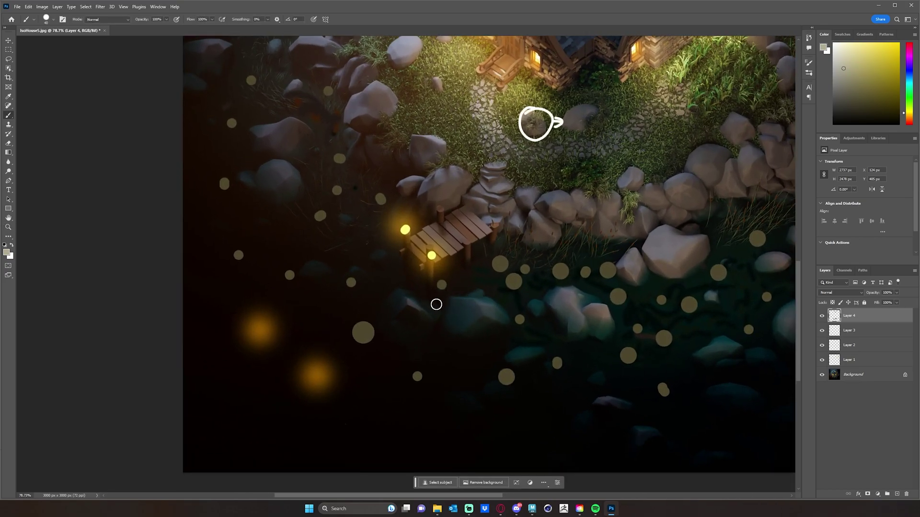
pyautogui.press('v')
pyautogui.press('b')
pyautogui.press('d')
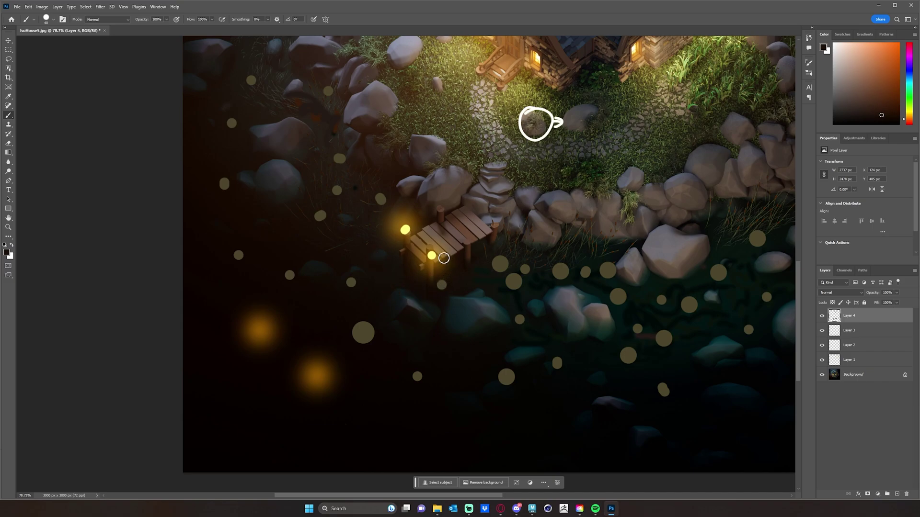
pyautogui.keyDown('alt'); pyautogui.click(469, 218); pyautogui.keyUp('alt')
pyautogui.moveTo(370, 255)
pyautogui.mouseDown()
pyautogui.moveTo(396, 298)
pyautogui.moveTo(430, 303)
pyautogui.moveTo(368, 238)
pyautogui.moveTo(369, 252)
pyautogui.moveTo(419, 301)
pyautogui.moveTo(379, 255)
pyautogui.moveTo(431, 298)
pyautogui.moveTo(363, 234)
pyautogui.moveTo(388, 295)
pyautogui.moveTo(427, 306)
pyautogui.moveTo(368, 267)
pyautogui.moveTo(362, 231)
pyautogui.moveTo(439, 309)
pyautogui.moveTo(393, 297)
pyautogui.moveTo(372, 265)
pyautogui.mouseUp()
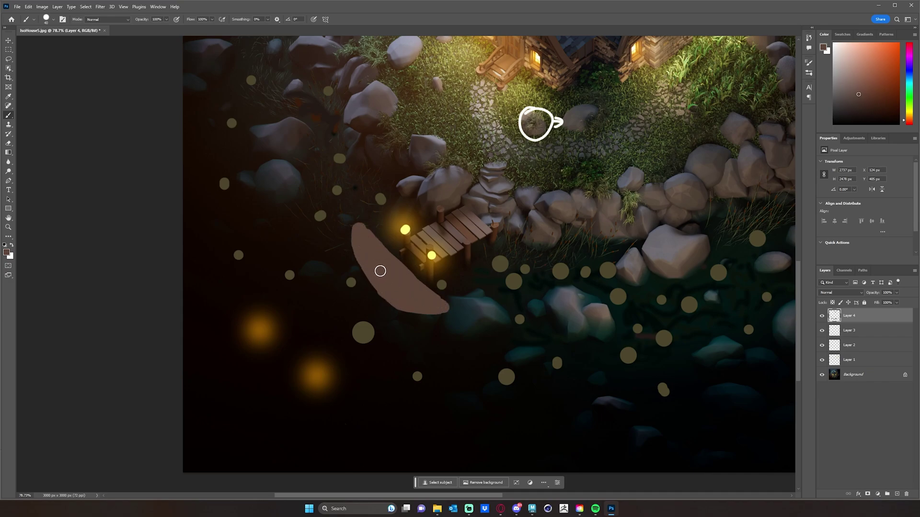
# Step: Sample a darker dock brown and add an inner hull line and a short vertical mast stroke
pyautogui.keyDown('alt'); pyautogui.click(462, 226); pyautogui.keyUp('alt')
pyautogui.keyDown('alt'); pyautogui.click(472, 248); pyautogui.keyUp('alt')
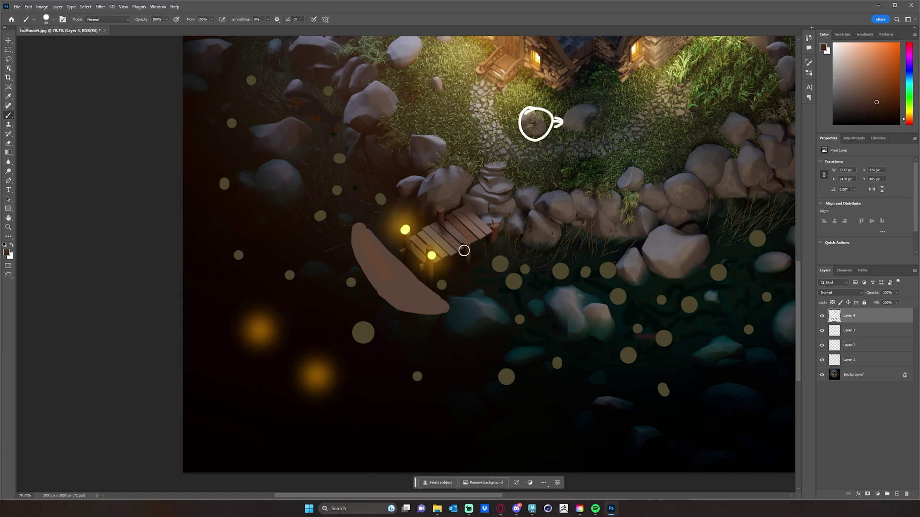
pyautogui.moveTo(369, 247)
pyautogui.mouseDown()
pyautogui.moveTo(397, 285)
pyautogui.moveTo(424, 299)
pyautogui.moveTo(395, 271)
pyautogui.moveTo(411, 287)
pyautogui.mouseUp()
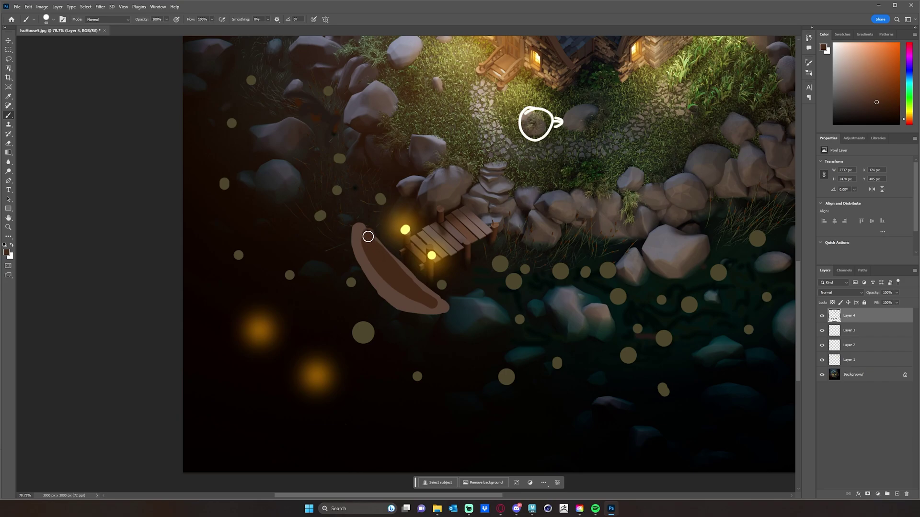
pyautogui.moveTo(368, 236); pyautogui.dragTo(378, 255)
pyautogui.moveTo(384, 281); pyautogui.dragTo(391, 333)
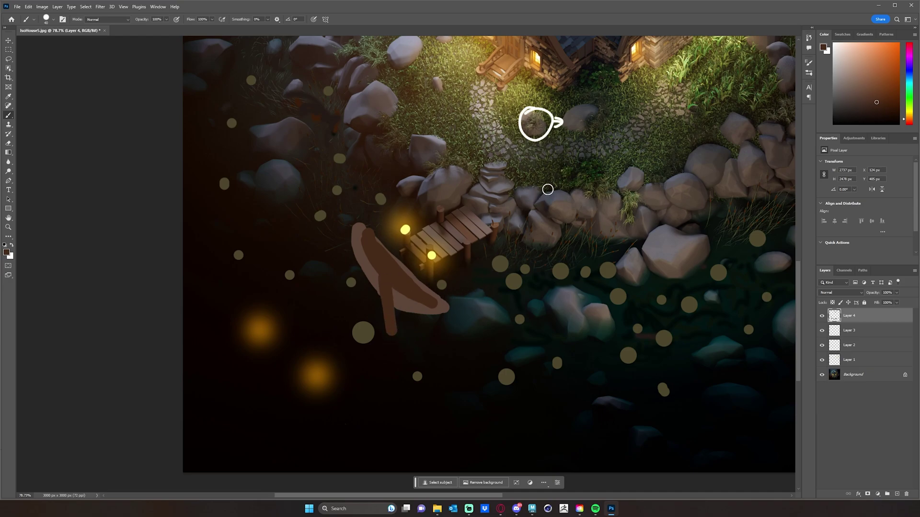
# Step: Zoom out to see the whole image, then zoom in slightly
pyautogui.scroll(-5, 548, 188)
pyautogui.moveTo(536, 150); pyautogui.dragTo(413, 290)
pyautogui.press('z')
pyautogui.moveTo(533, 210); pyautogui.dragTo(515, 212)
pyautogui.press('b')
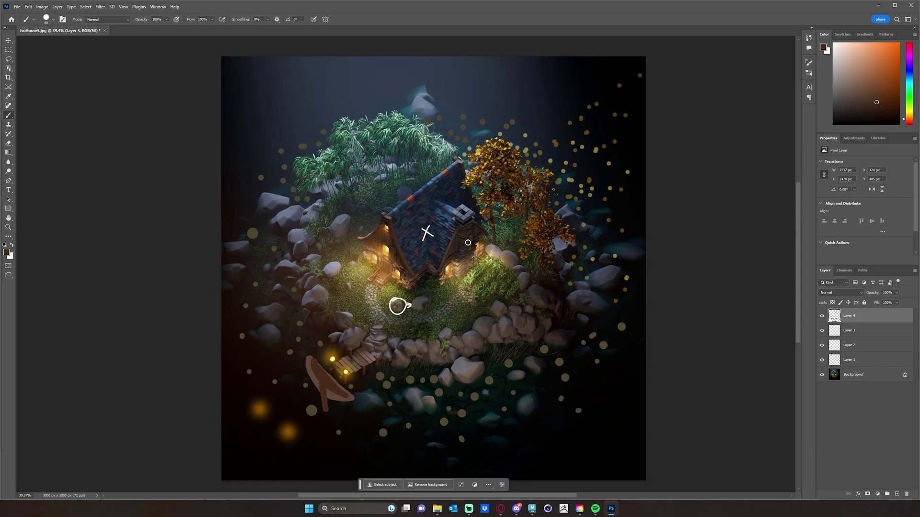
# Step: Zoom the island far out to a tiny size, then back in and recentre it
pyautogui.moveTo(479, 262); pyautogui.dragTo(488, 252)
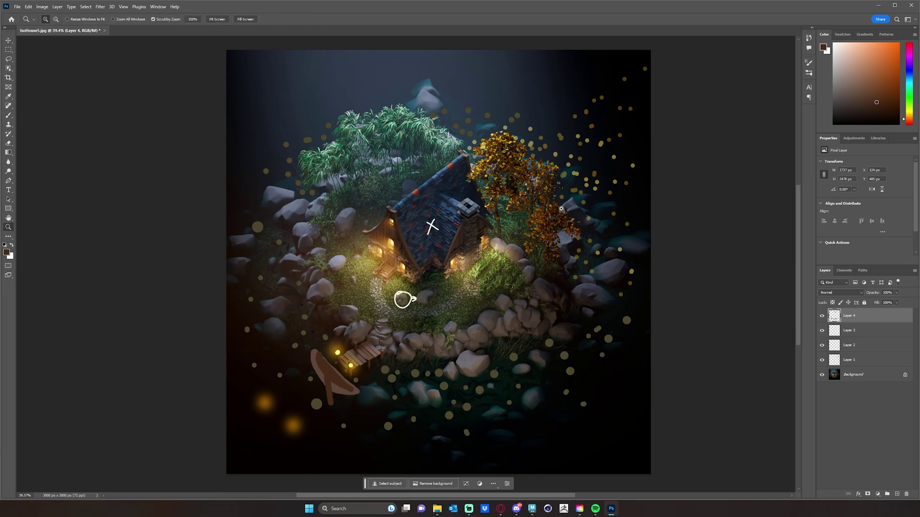
pyautogui.scroll(-5, 547, 236)
pyautogui.moveTo(564, 218); pyautogui.dragTo(550, 221)
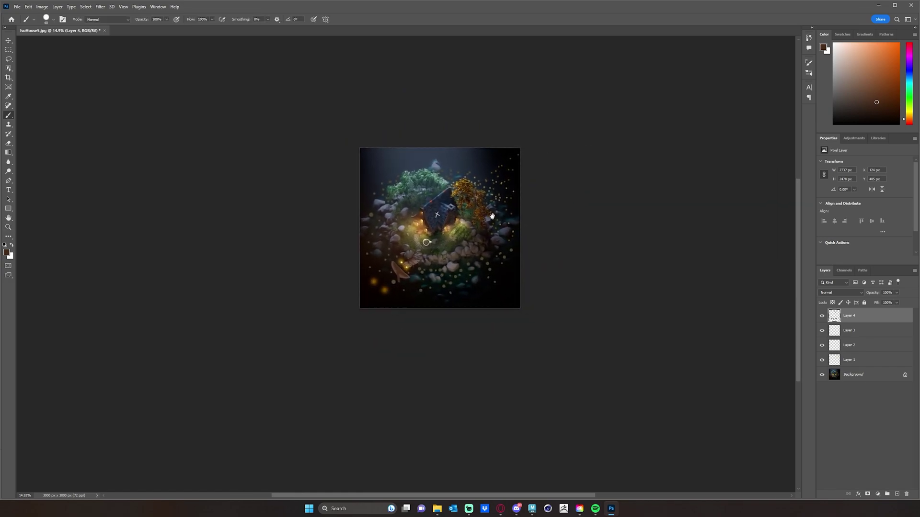
pyautogui.press('z')
pyautogui.scroll(-2, 527, 218)
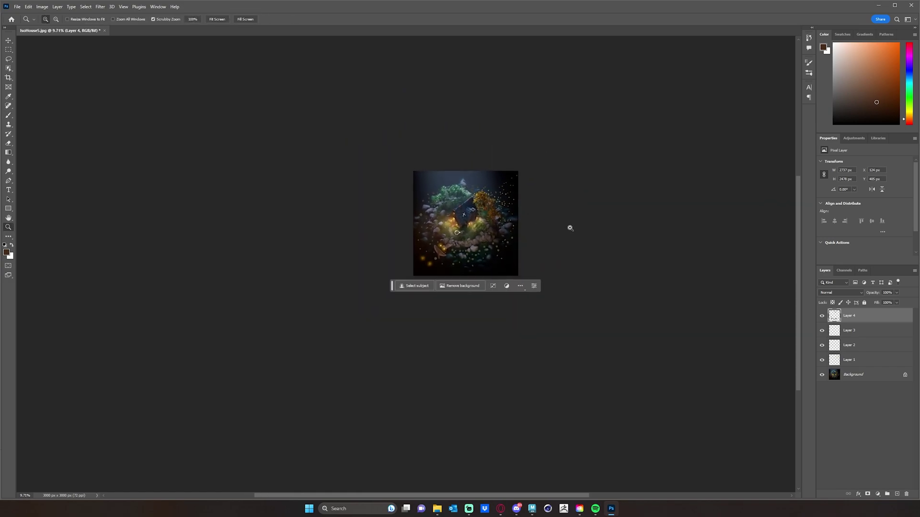
pyautogui.moveTo(569, 228)
pyautogui.mouseDown()
pyautogui.moveTo(532, 232)
pyautogui.moveTo(556, 236)
pyautogui.moveTo(521, 254)
pyautogui.mouseUp()
pyautogui.press('b')
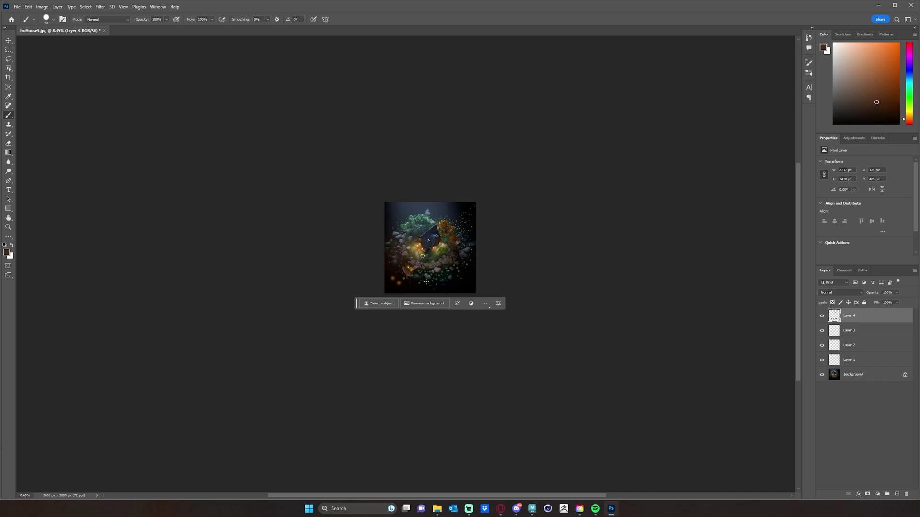
pyautogui.press('z')
pyautogui.moveTo(437, 245)
pyautogui.mouseDown()
pyautogui.moveTo(470, 254)
pyautogui.moveTo(460, 258)
pyautogui.moveTo(498, 257)
pyautogui.moveTo(469, 249)
pyautogui.moveTo(503, 246)
pyautogui.mouseUp()
pyautogui.press('b')
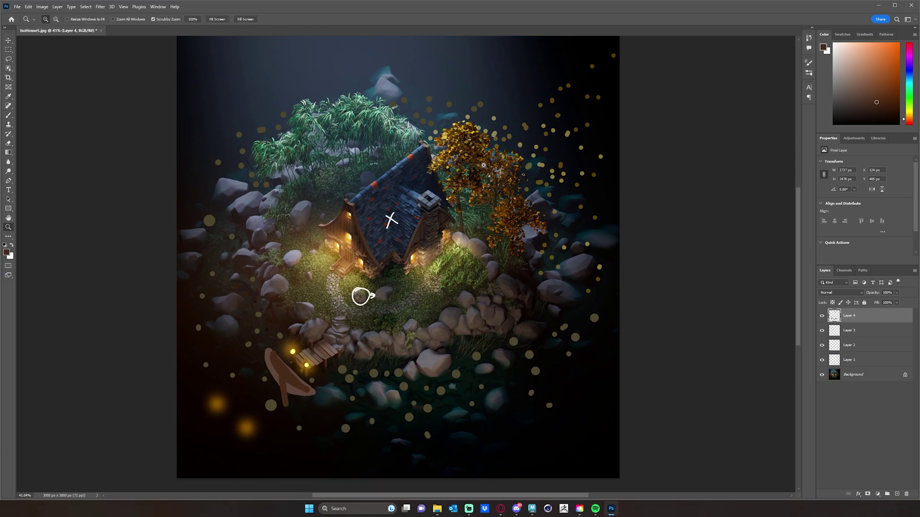
pyautogui.moveTo(489, 167); pyautogui.dragTo(476, 173)
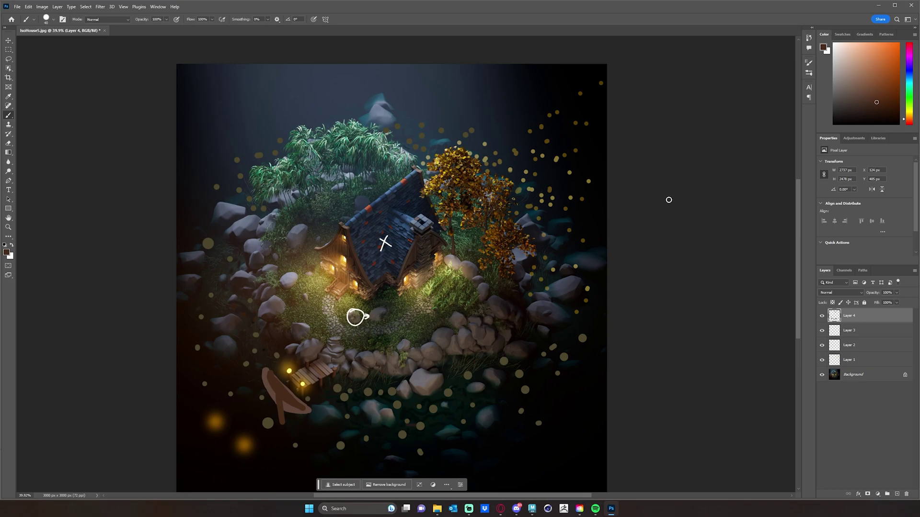
# Step: Sample black from a dark area as the painting colour and zoom out slightly
pyautogui.keyDown('alt'); pyautogui.click(668, 194); pyautogui.keyUp('alt')
pyautogui.moveTo(602, 225); pyautogui.dragTo(642, 209)
pyautogui.press('z')
pyautogui.press('b')
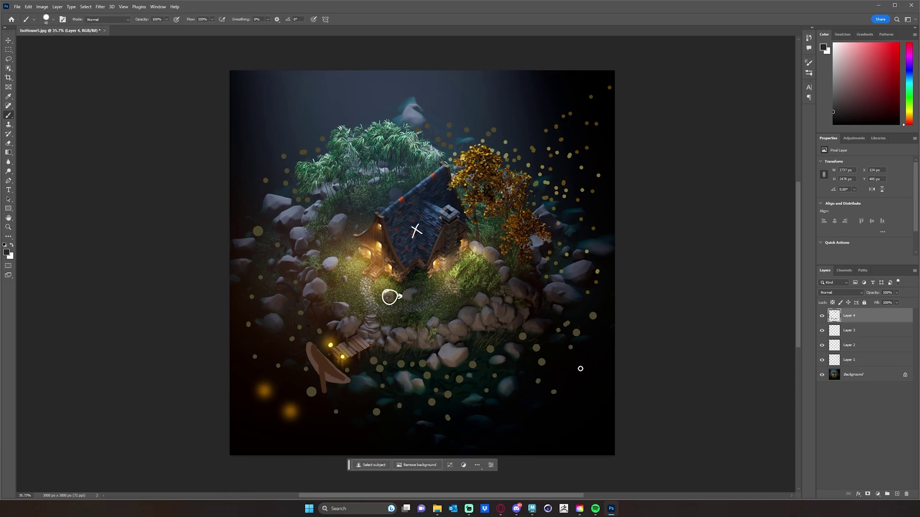